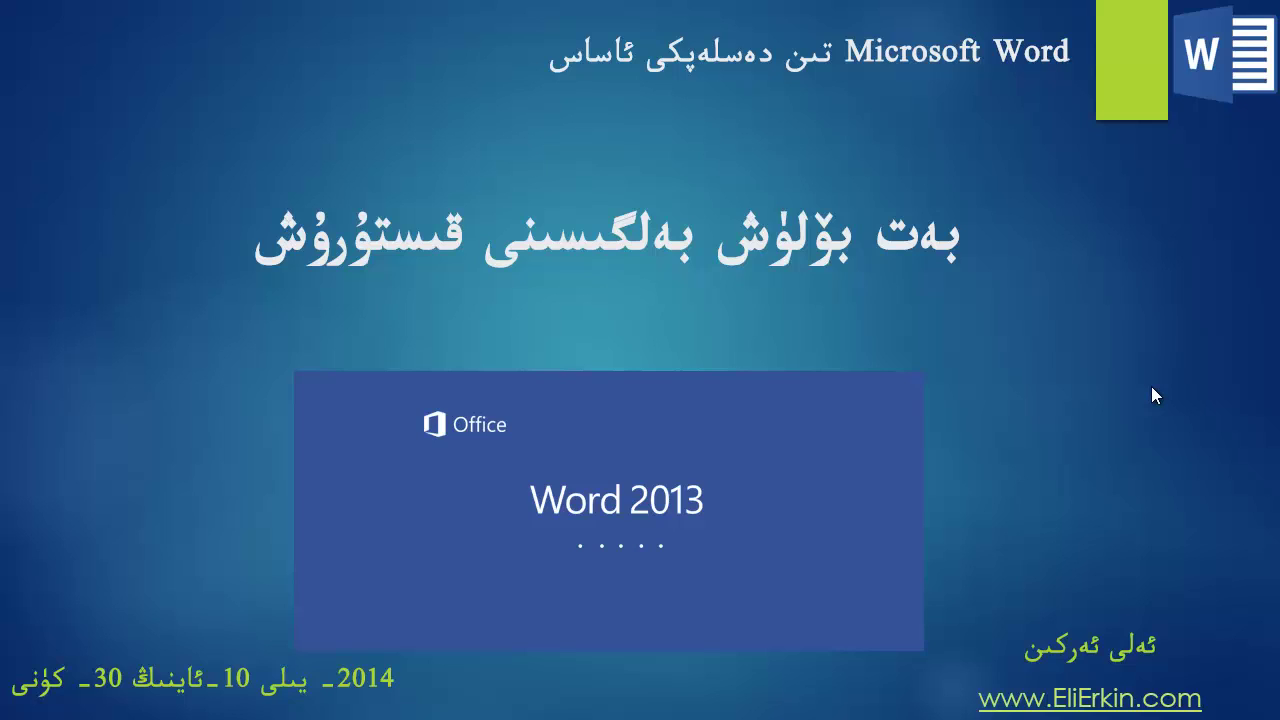
From the PowerPoint title slide, bring up the list of open windows with Alt+Tab
key("alt+Tab")
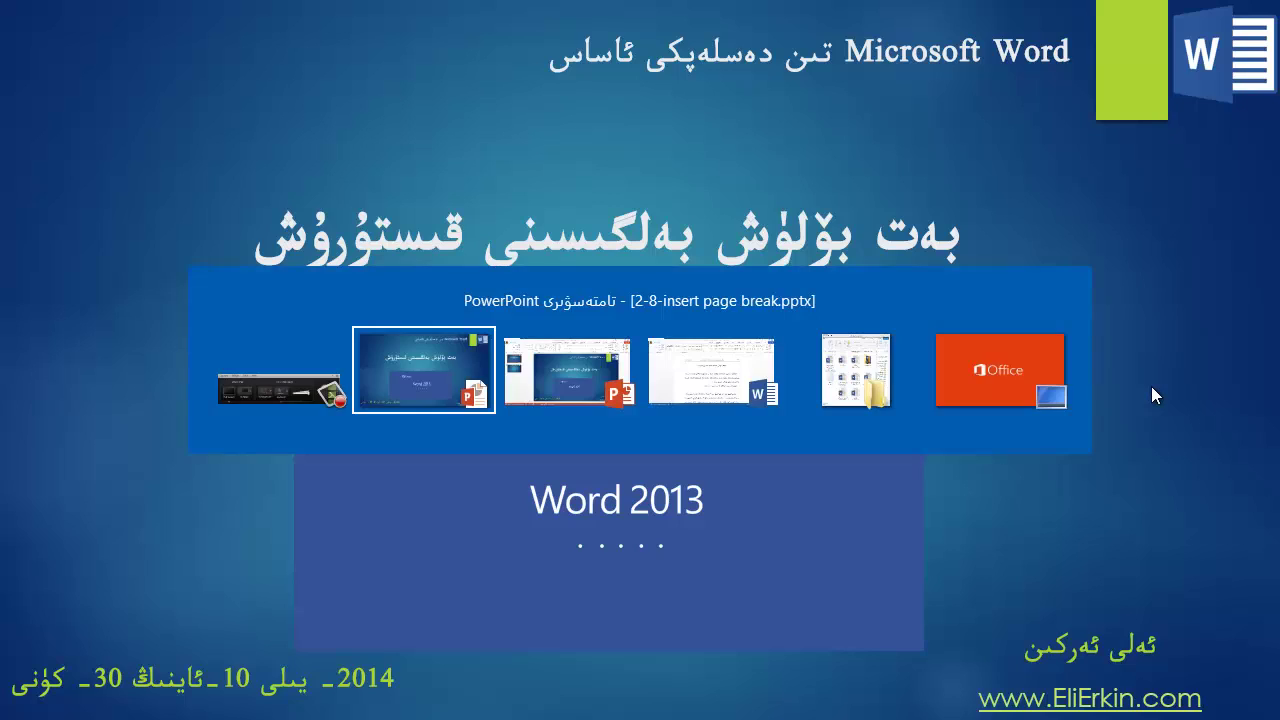
Switch to the Word document and put the insertion point at the end of the line above the table paragraph
key("alt+Tab")
key("alt+Tab")
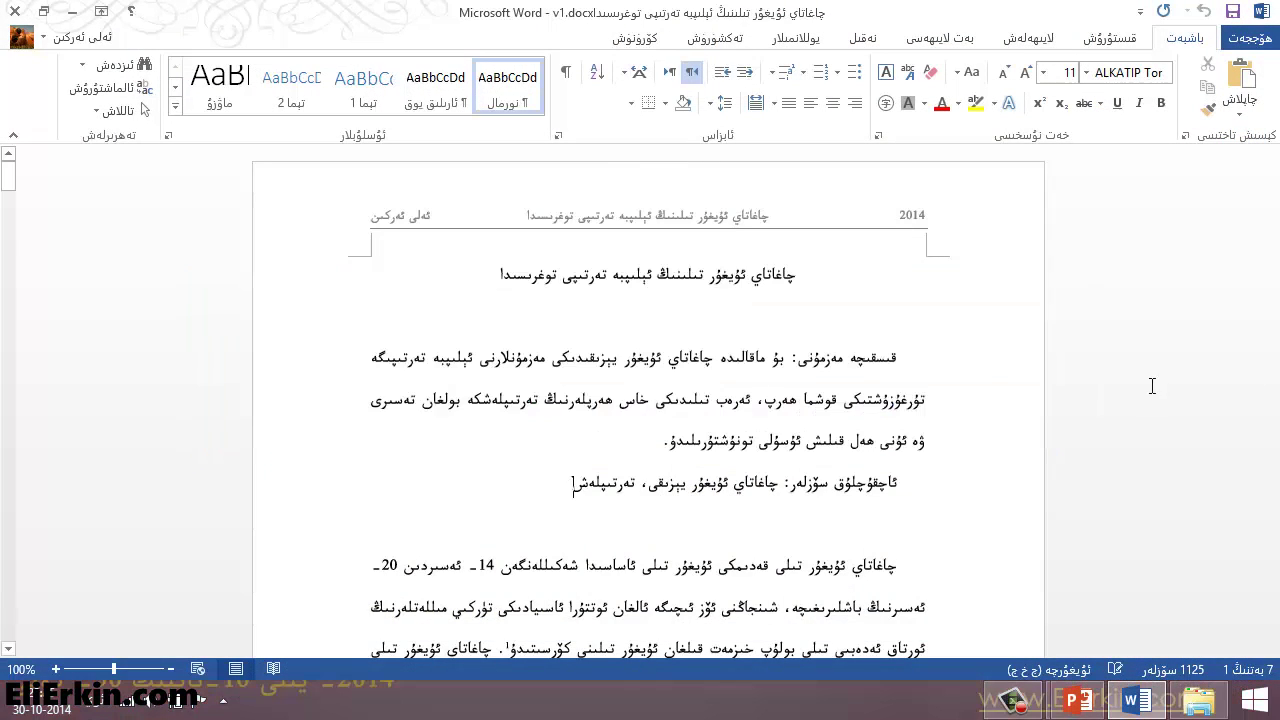
scroll(880, 420, "down", 2)
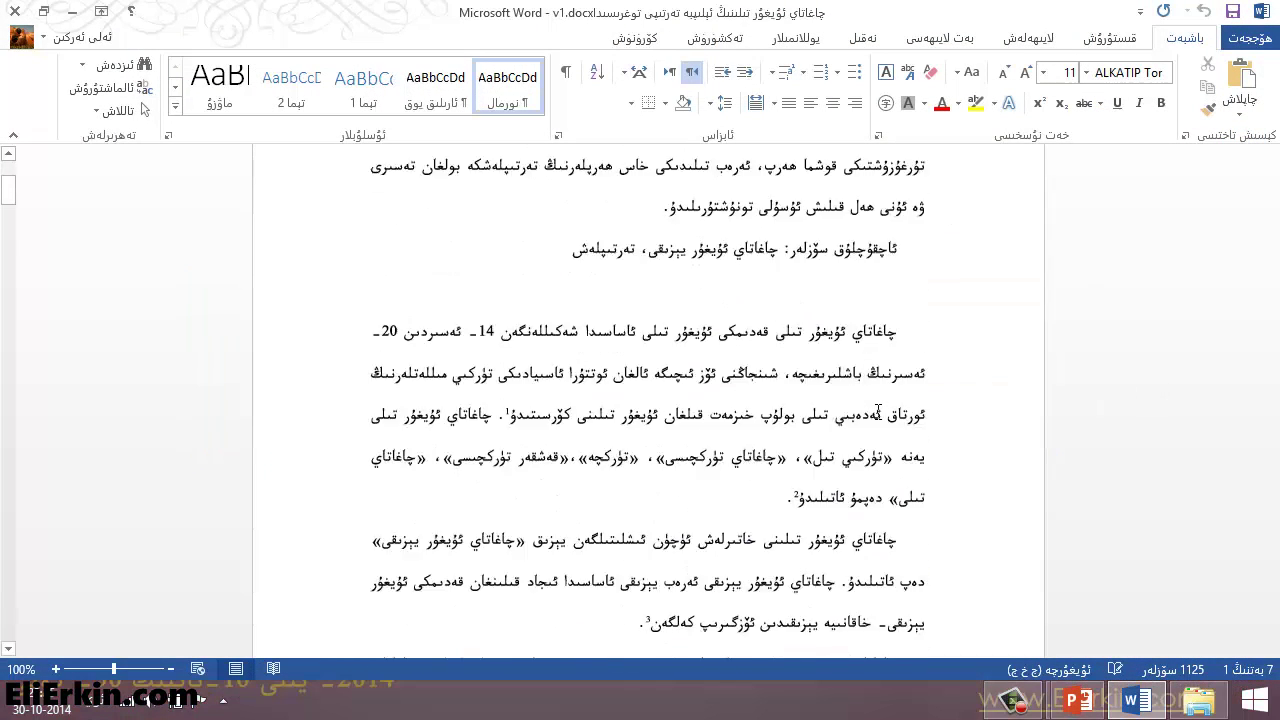
scroll(878, 410, "down", 3)
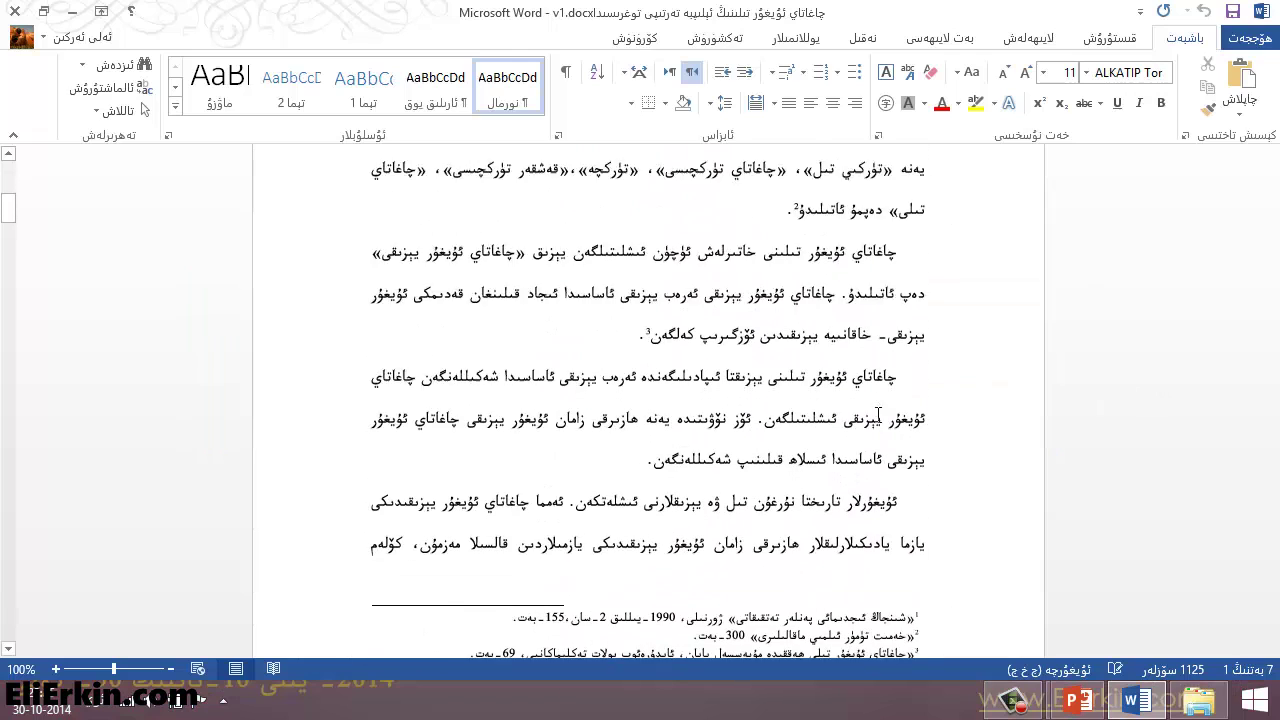
scroll(878, 415, "up", 1)
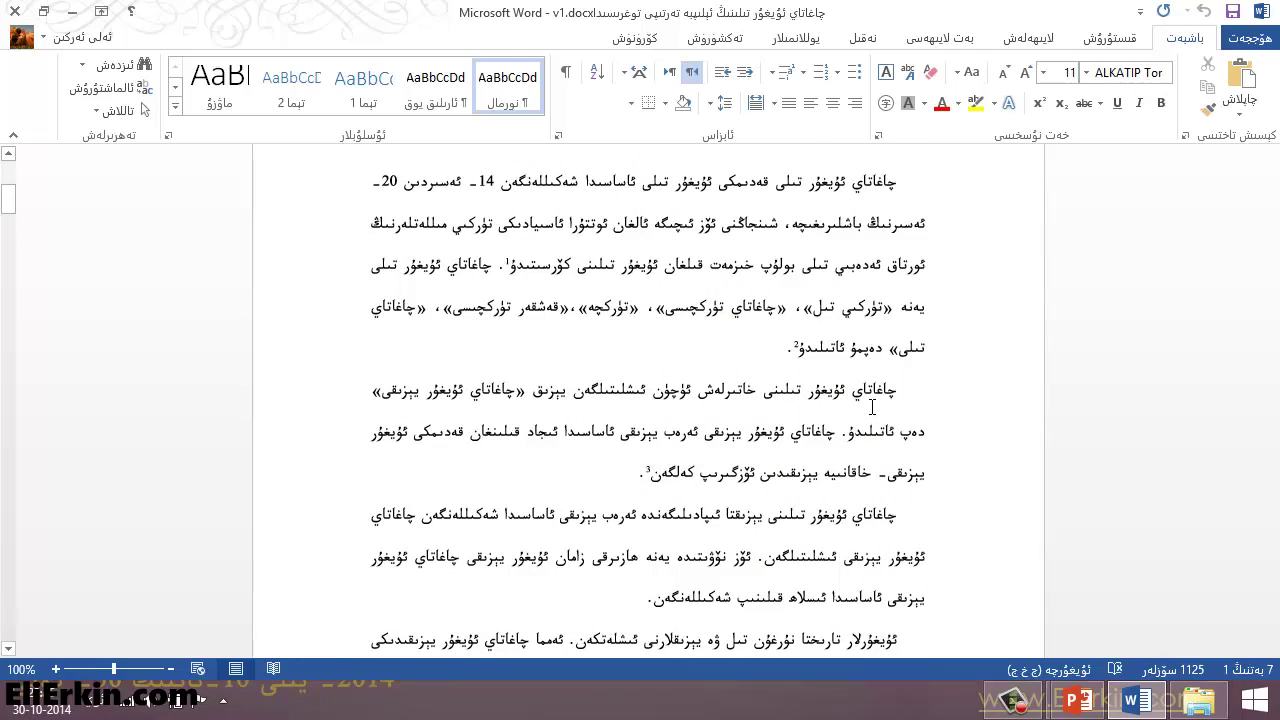
scroll(872, 407, "down", 1)
scroll(872, 407, "down", 2)
scroll(871, 408, "down", 2)
scroll(870, 410, "down", 1)
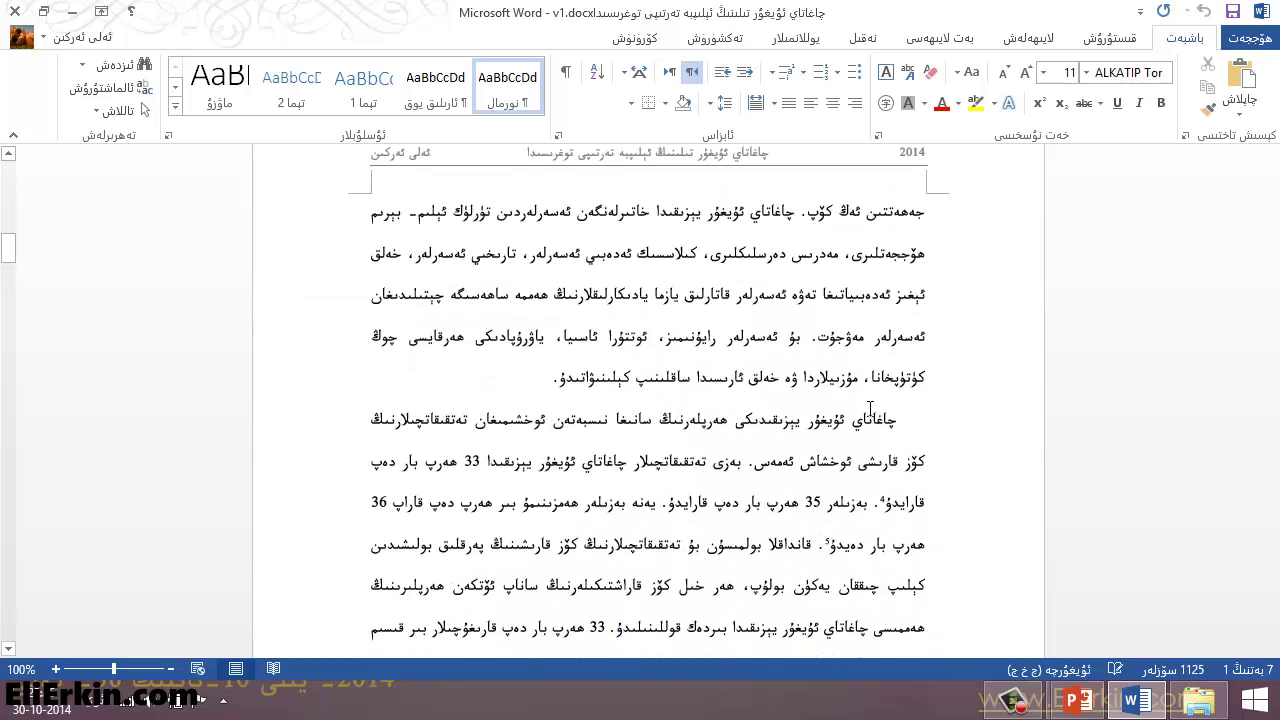
scroll(870, 410, "down", 1)
scroll(860, 410, "down", 3)
scroll(843, 409, "down", 1)
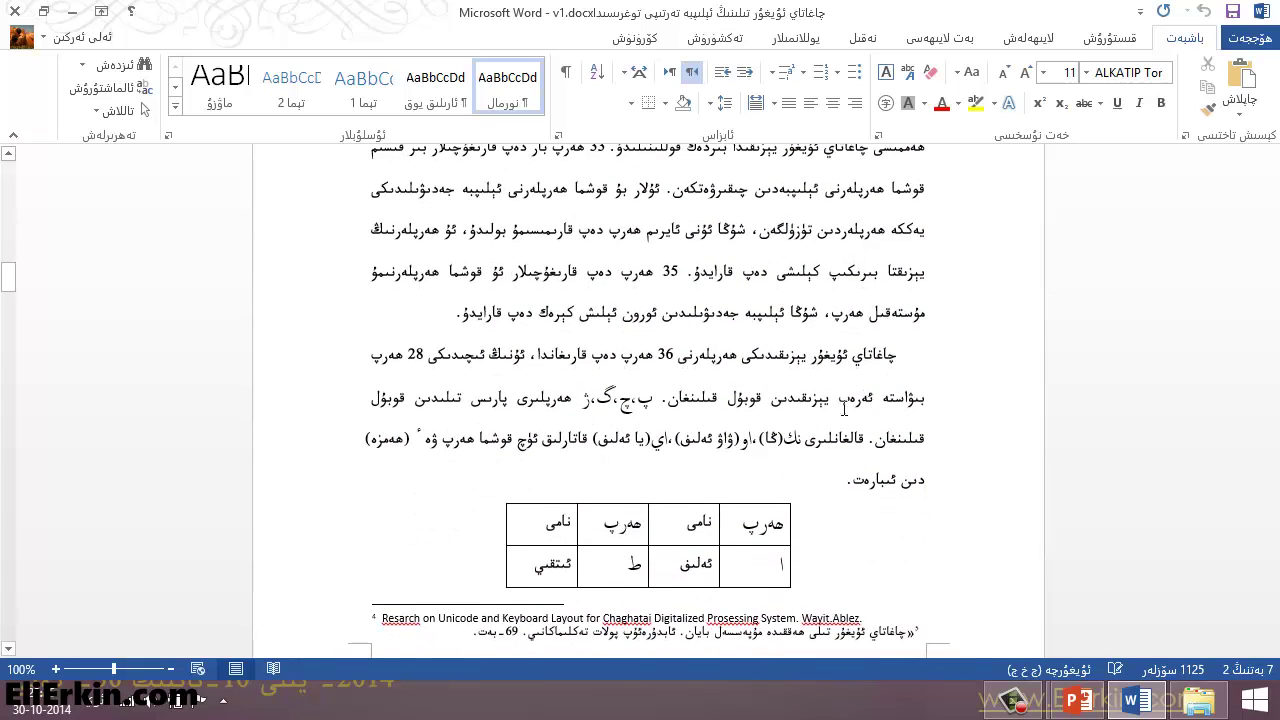
scroll(843, 409, "down", 1)
left_click(421, 222)
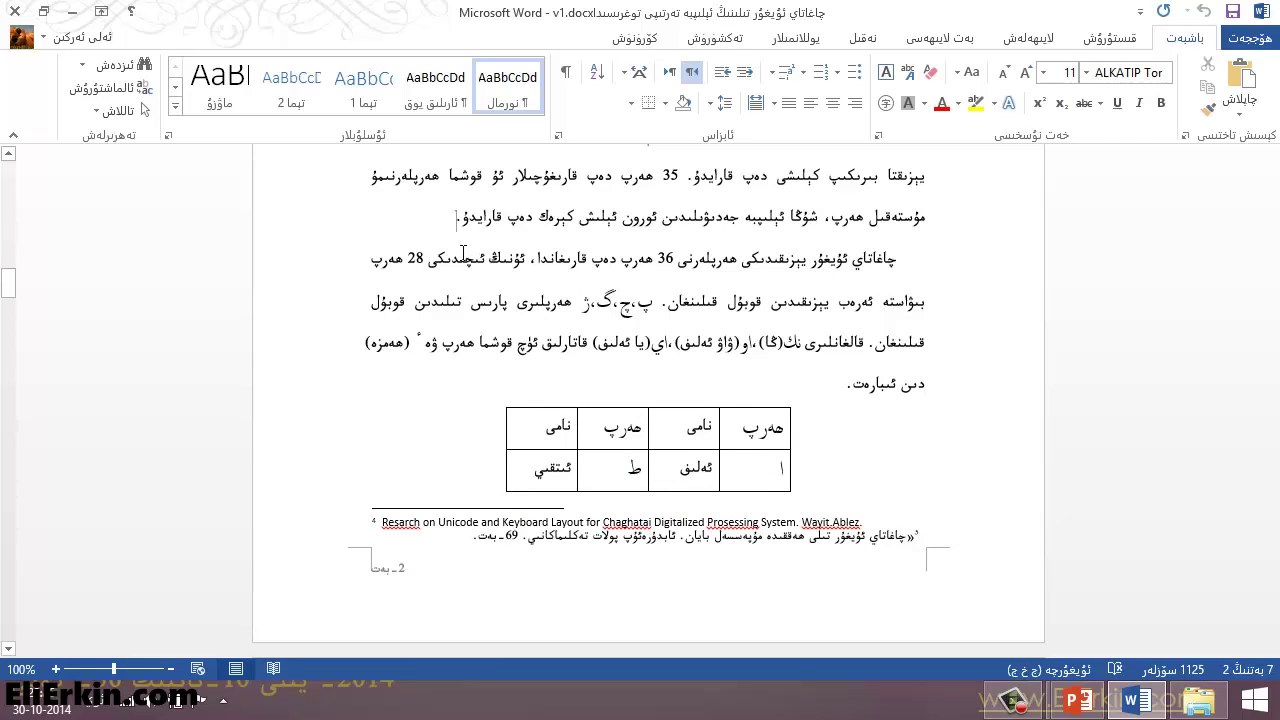
Add empty lines before the table paragraph until it moves to page 3, then check the result
key("Return")
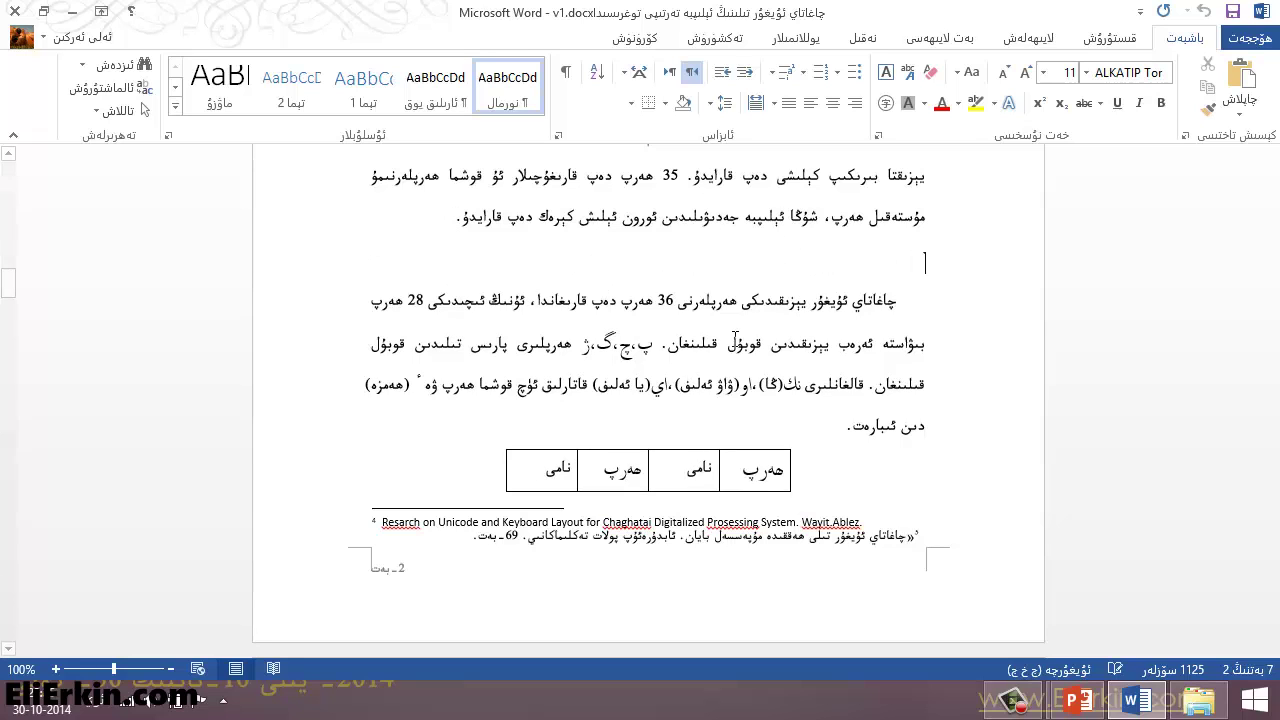
key("Return")
key("Return")
key("Return")
key("Return")
key("Return")
key("Return")
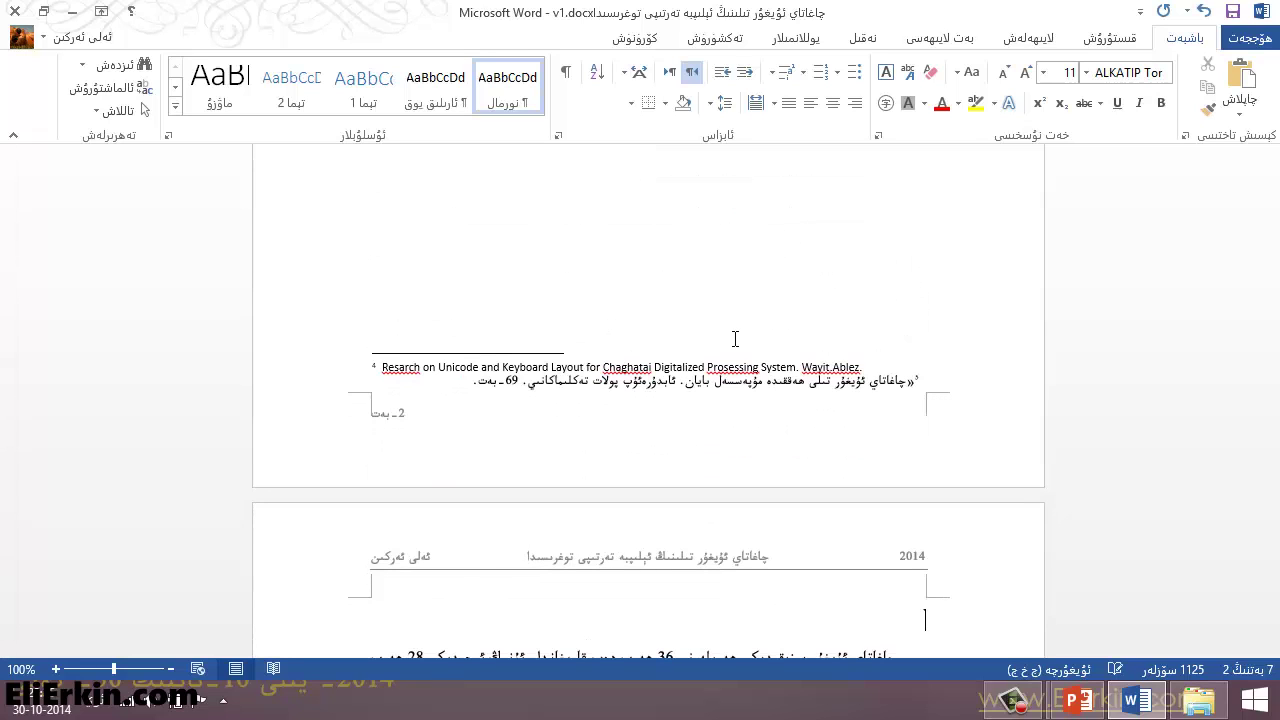
scroll(731, 345, "down", 3)
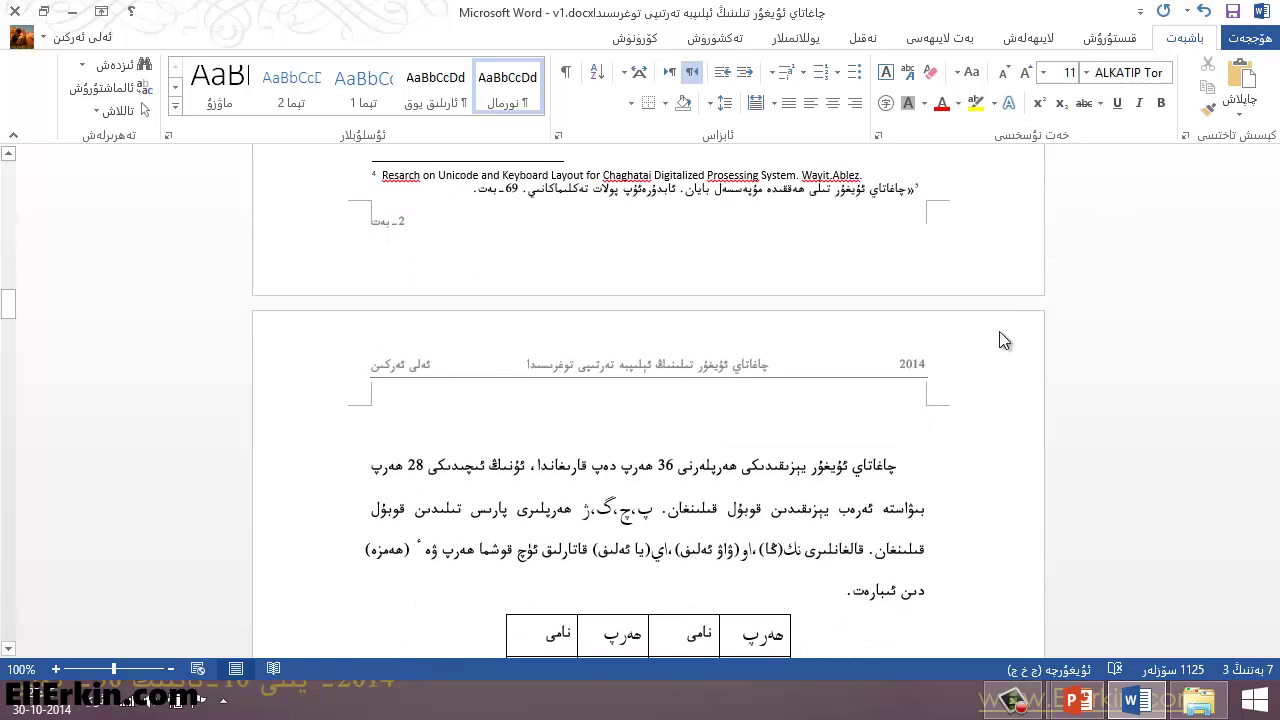
scroll(999, 331, "up", 3)
scroll(1001, 333, "up", 5)
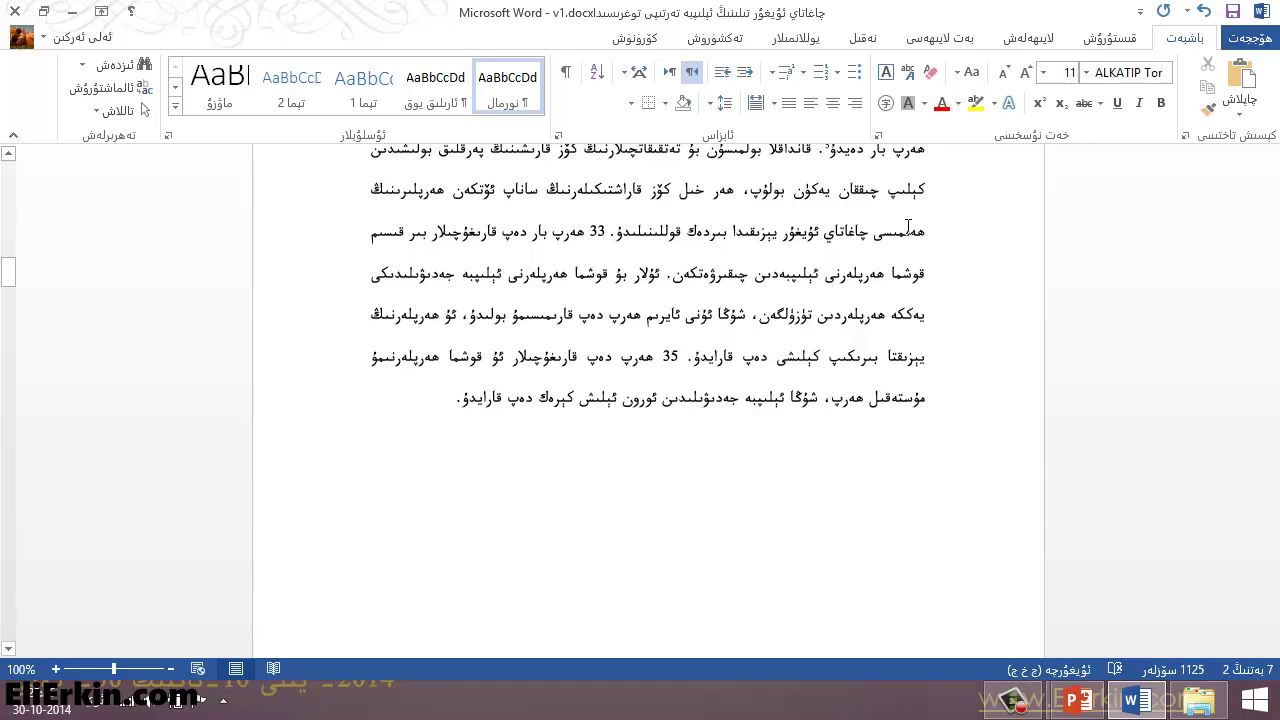
scroll(904, 347, "down", 6)
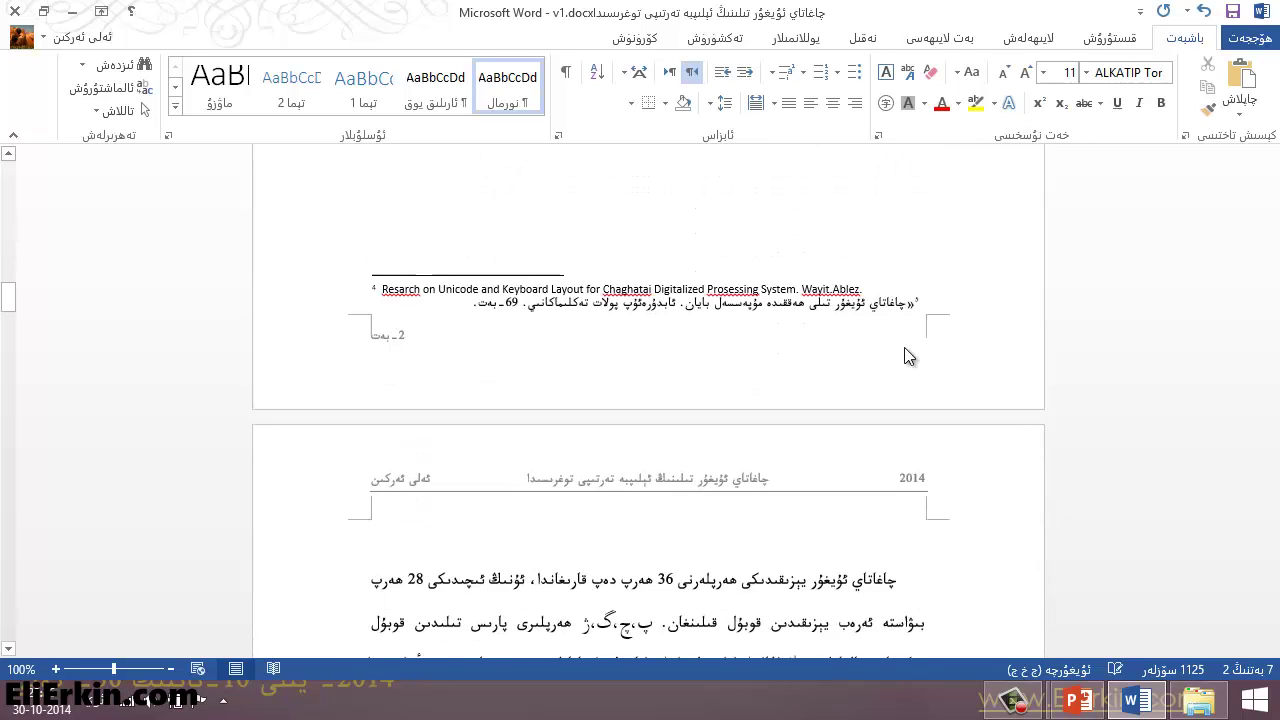
scroll(798, 414, "down", 3)
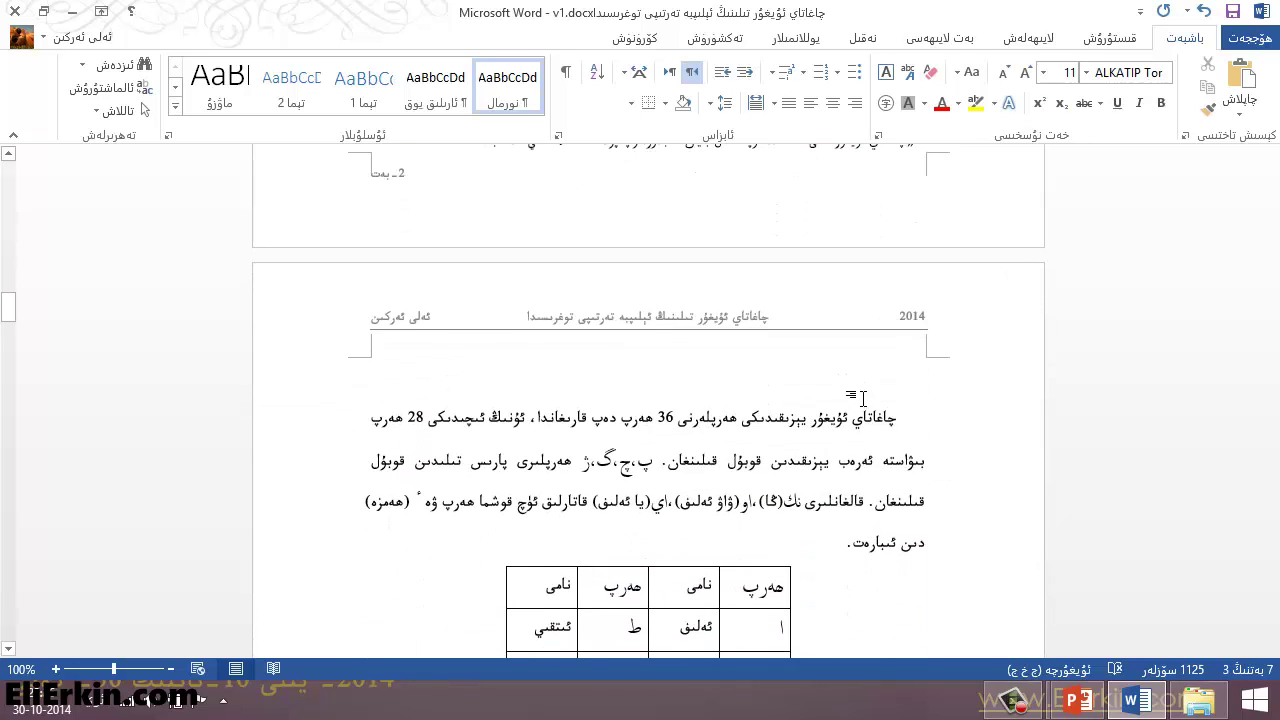
scroll(880, 395, "up", 2)
scroll(883, 320, "up", 6)
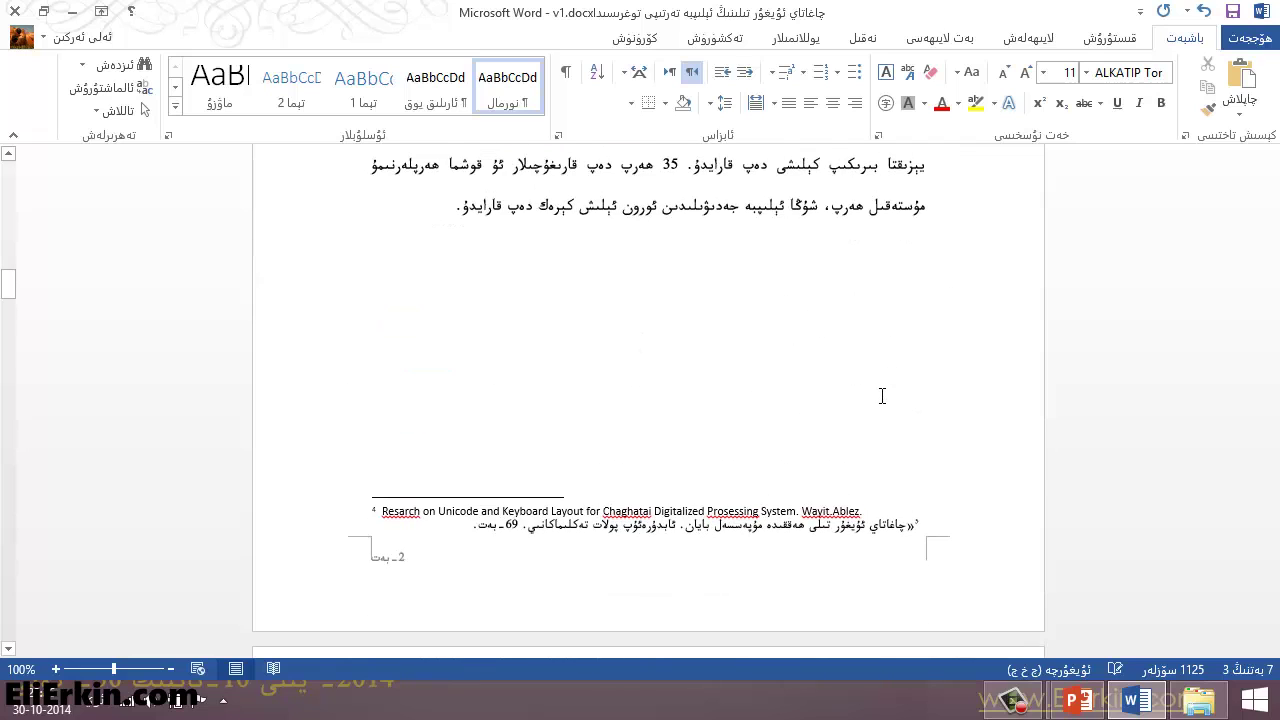
scroll(1034, 304, "up", 3)
Undo the four added empty lines so the table paragraph is back on page 2
left_click(1205, 11)
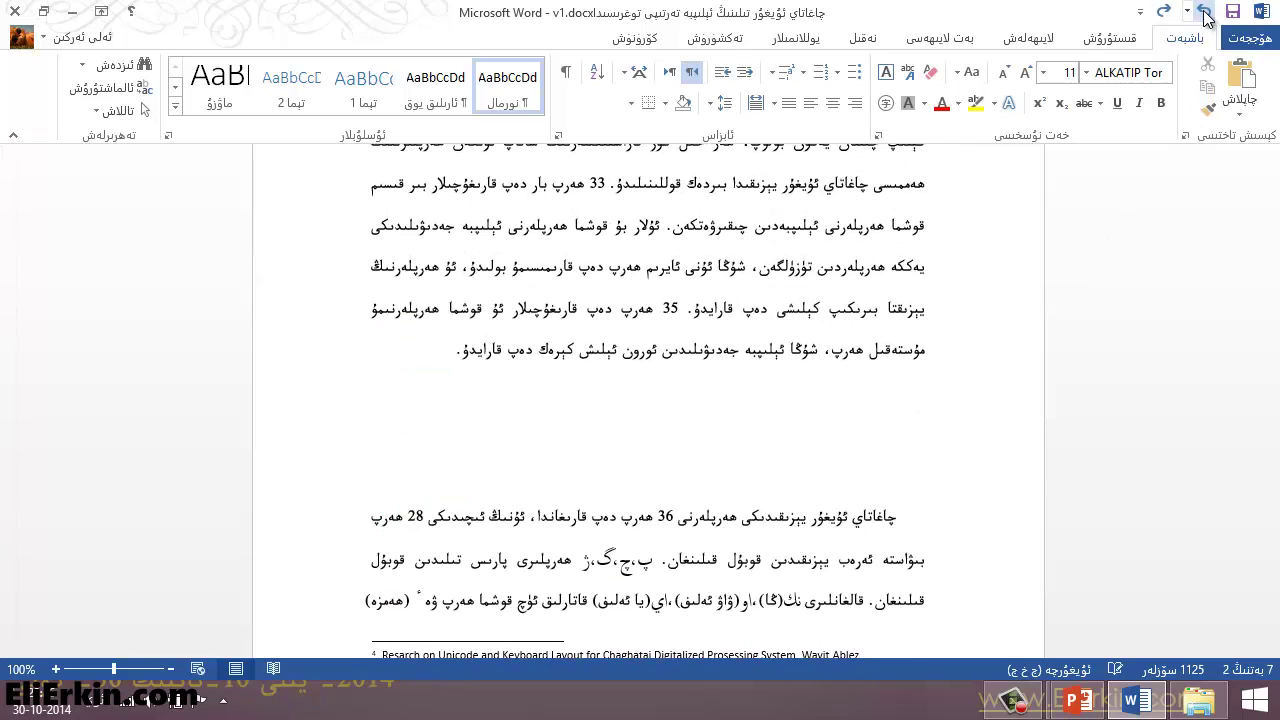
left_click(1205, 11)
left_click(1205, 11)
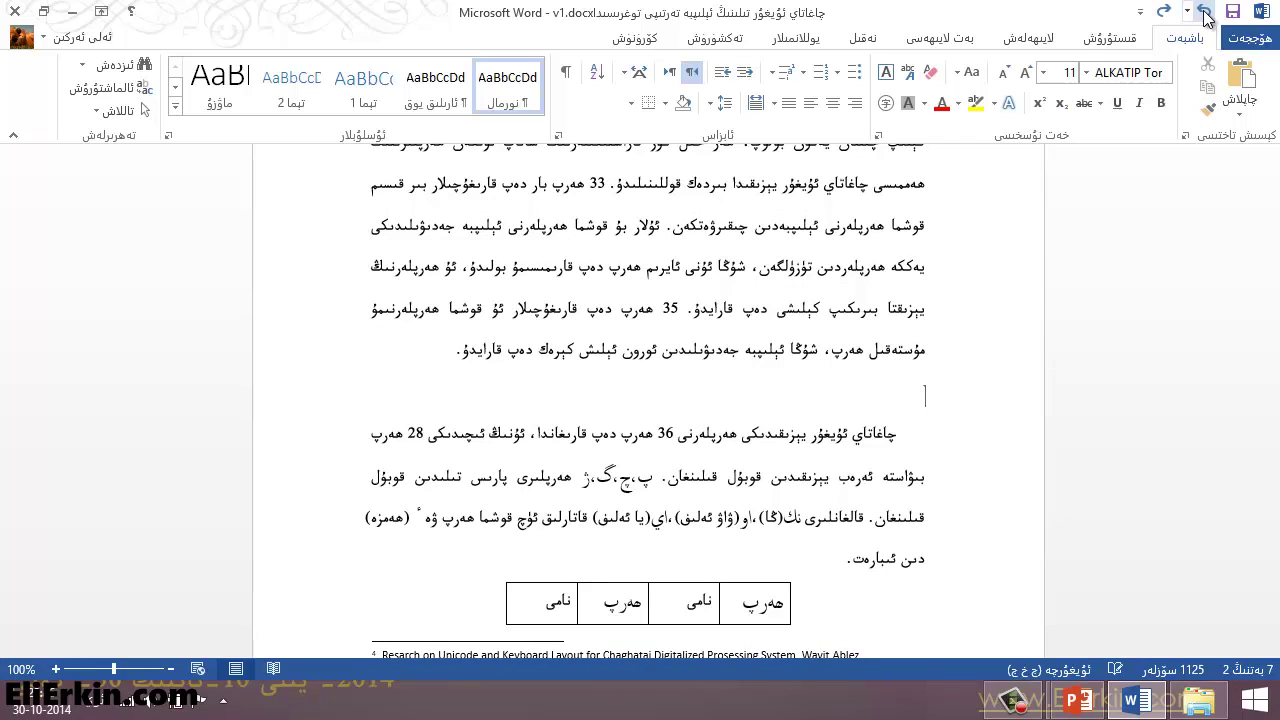
left_click(1205, 13)
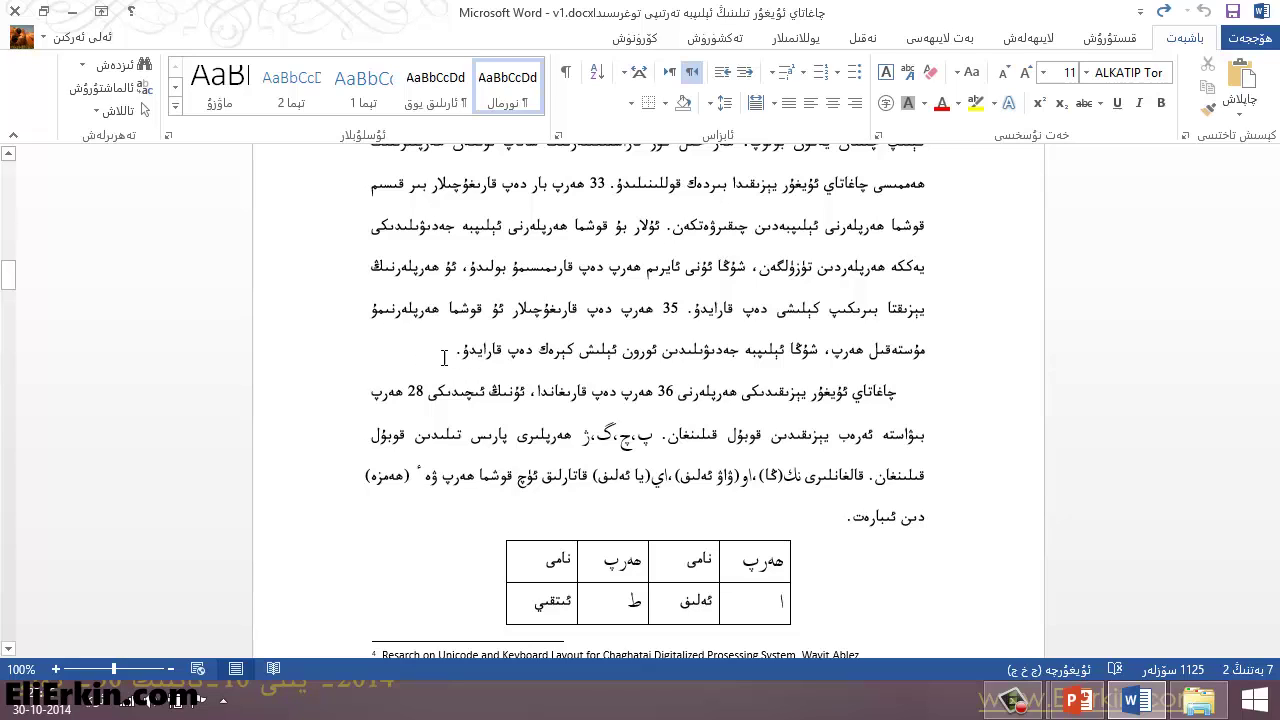
left_click(1128, 42)
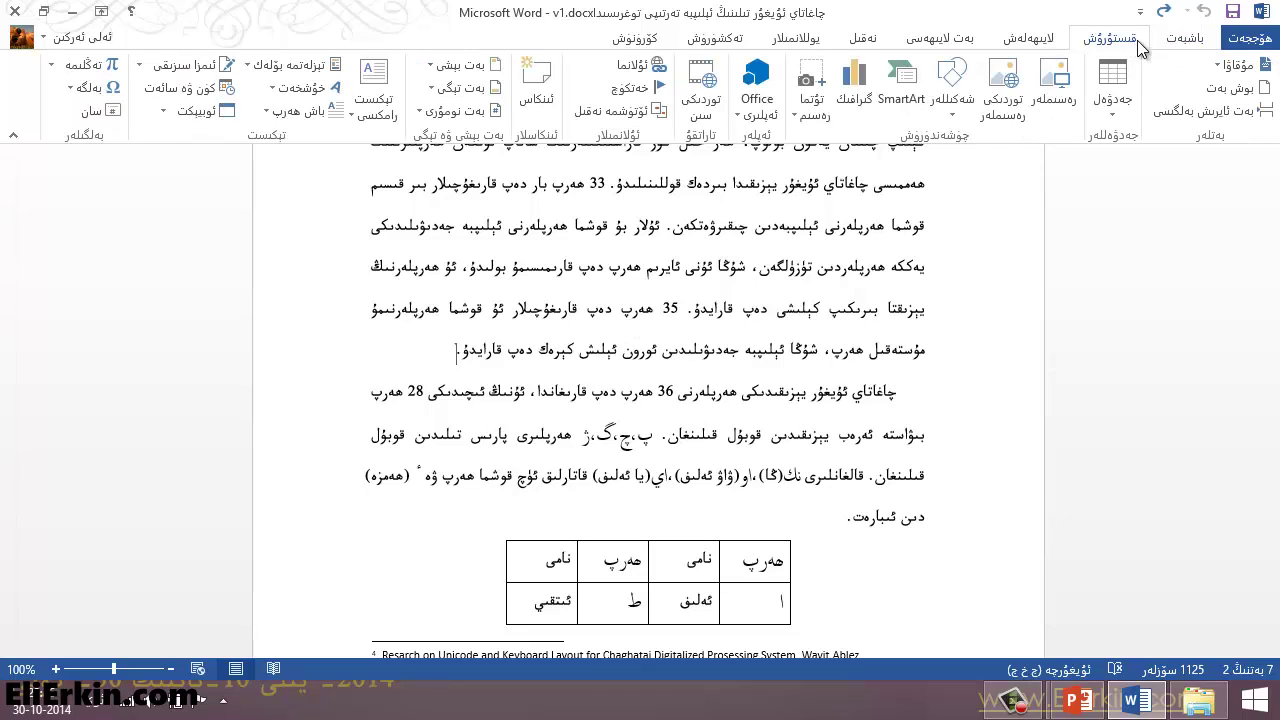
left_click(1208, 110)
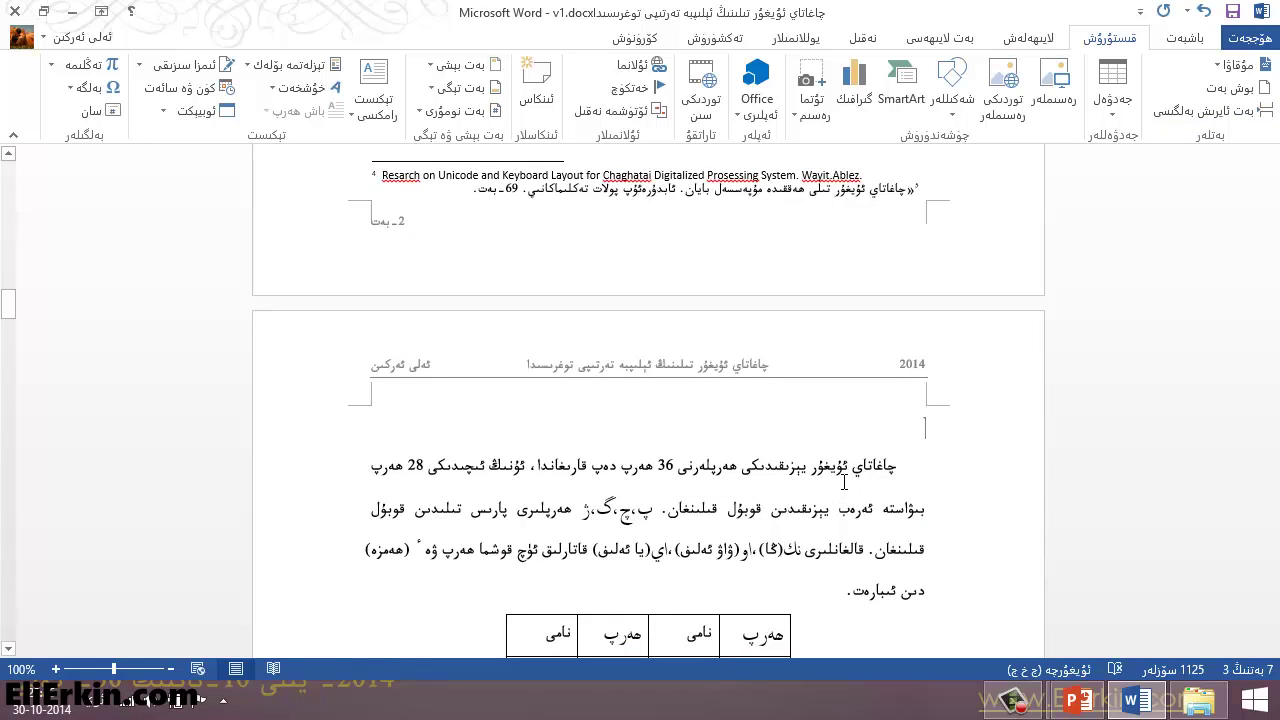
scroll(843, 483, "up", 5)
left_click(725, 515)
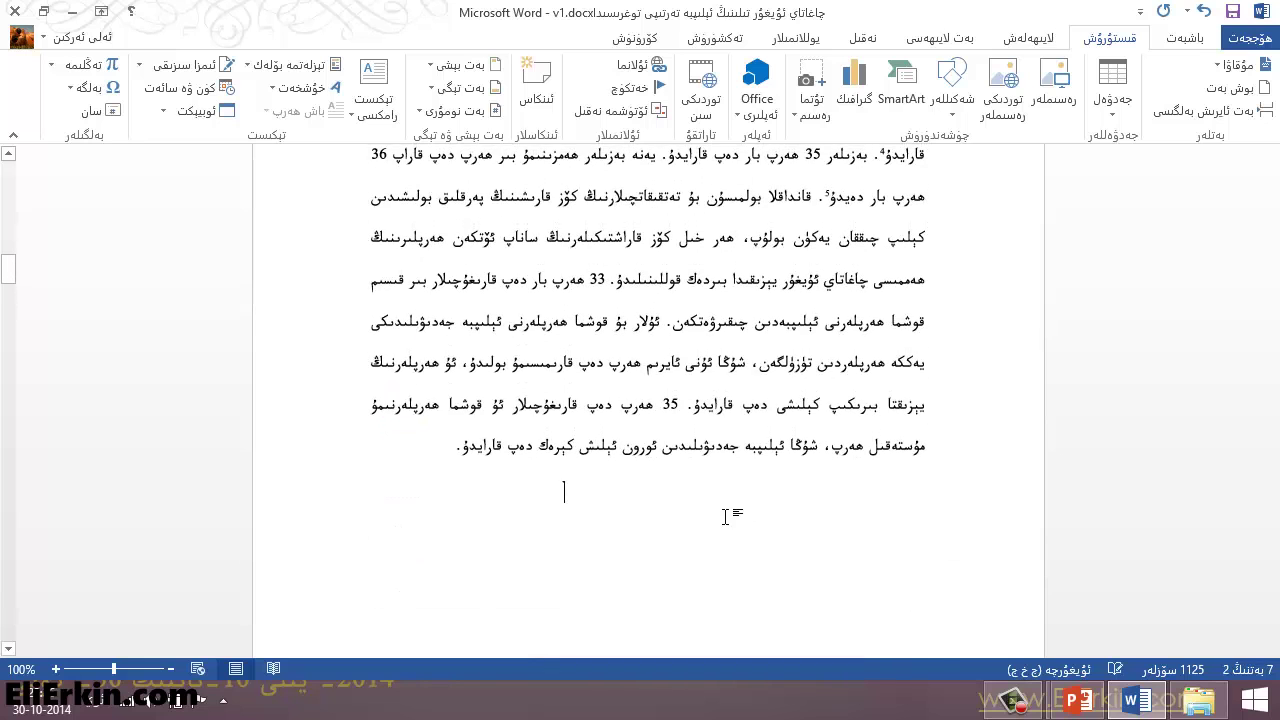
scroll(660, 500, "down", 1)
scroll(520, 400, "down", 3)
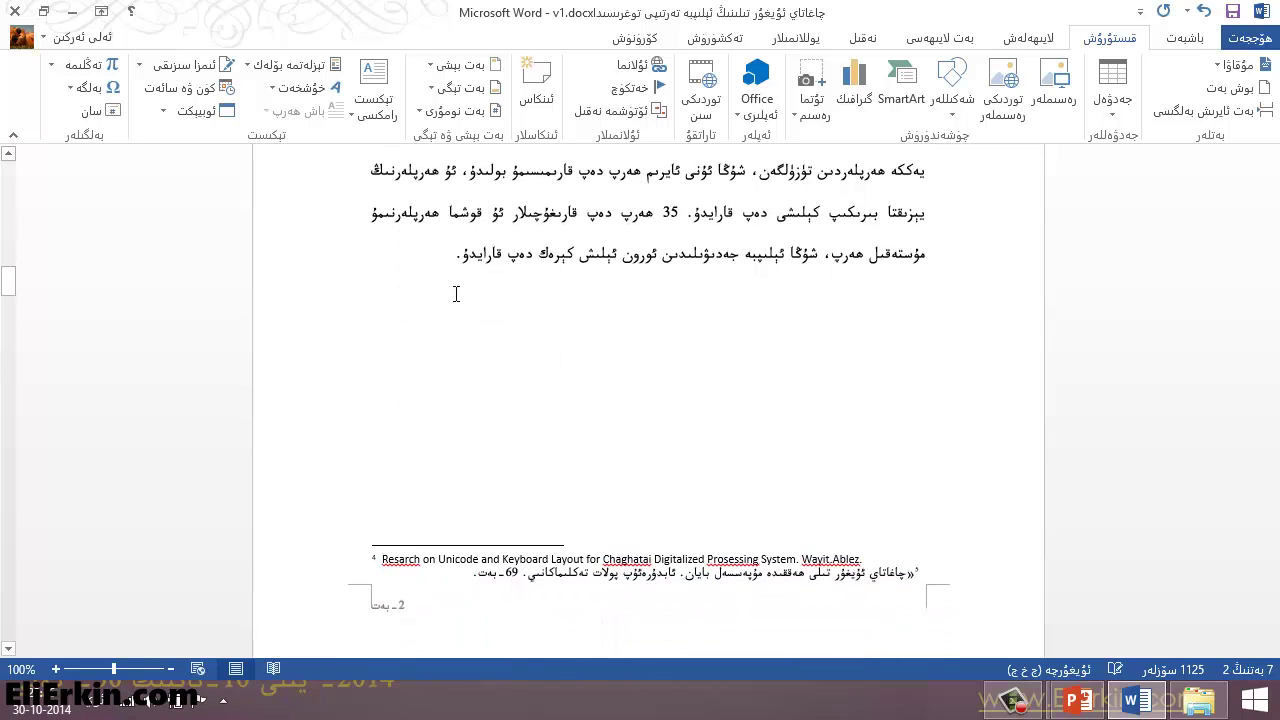
left_click(440, 266)
scroll(574, 394, "down", 3)
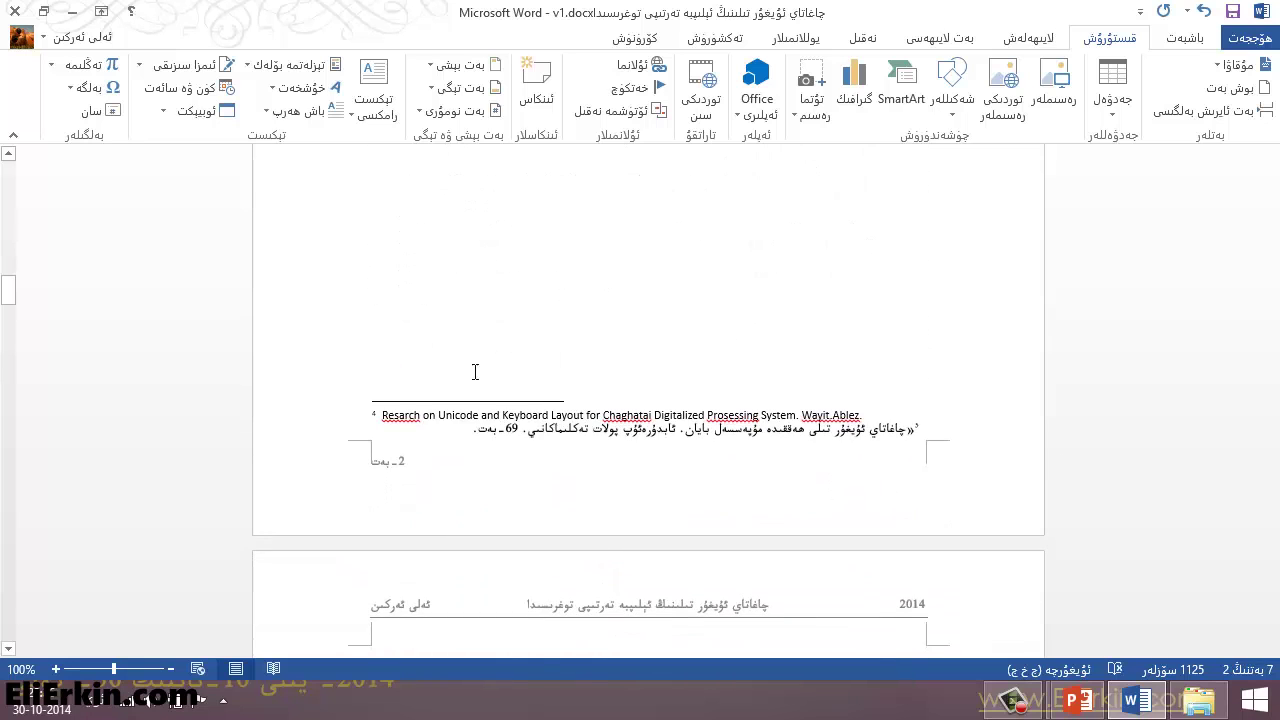
scroll(626, 340, "down", 4)
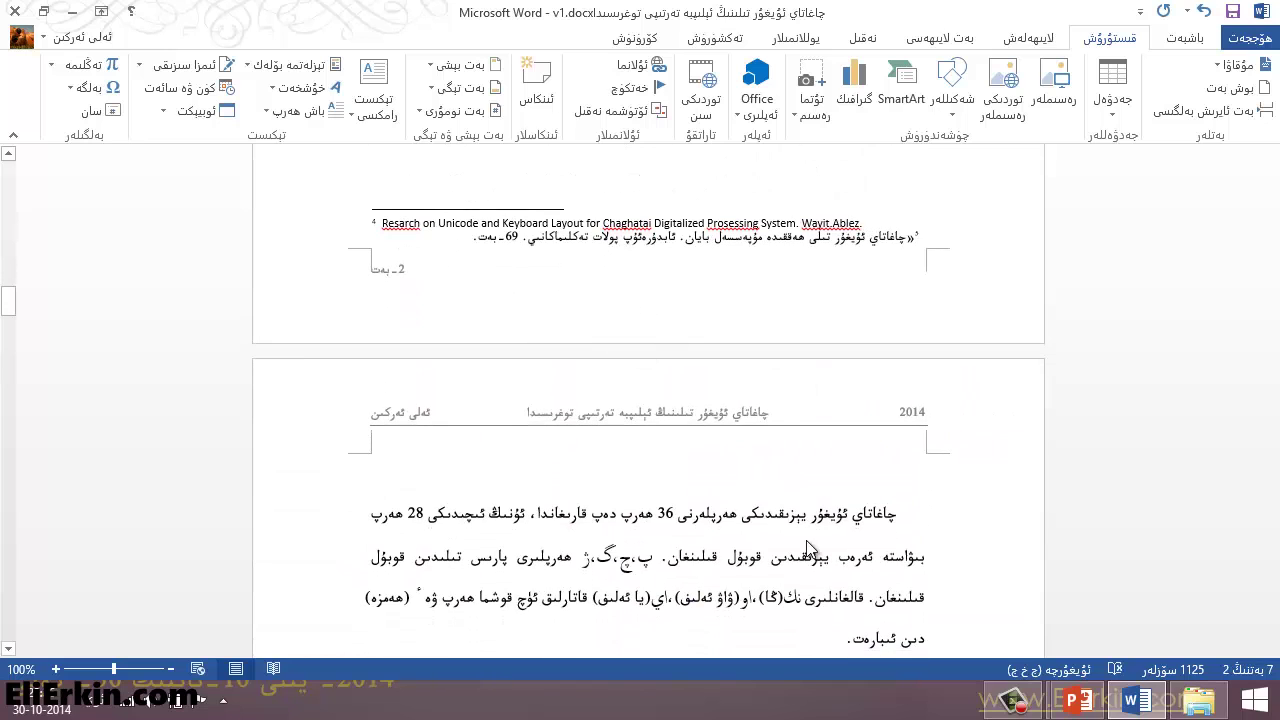
scroll(815, 540, "up", 2)
scroll(815, 535, "up", 6)
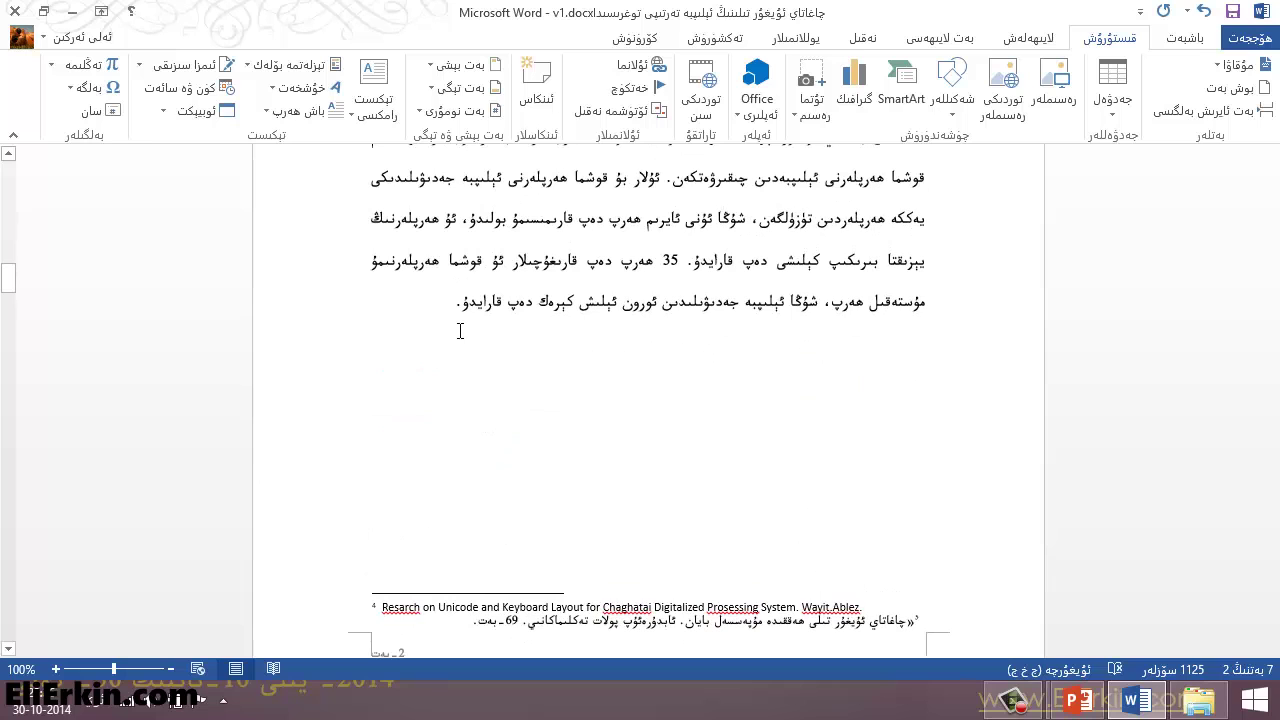
Add three lines of Uyghur filler text, ending with 'دساهساد', below page 2's last paragraph
key("Return")
type("ادەق؛اسەل؛قسداه؛لقاد؛سلەقد؛اسلم")
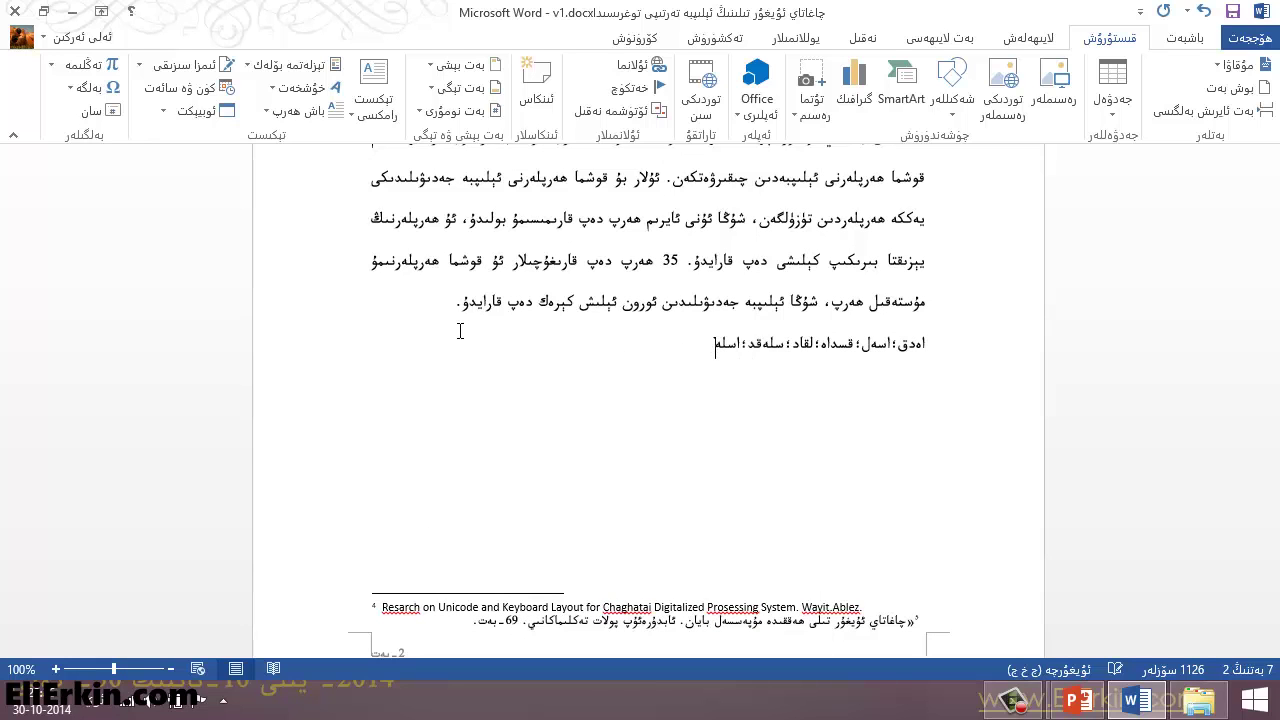
scroll(460, 331, "down", 2)
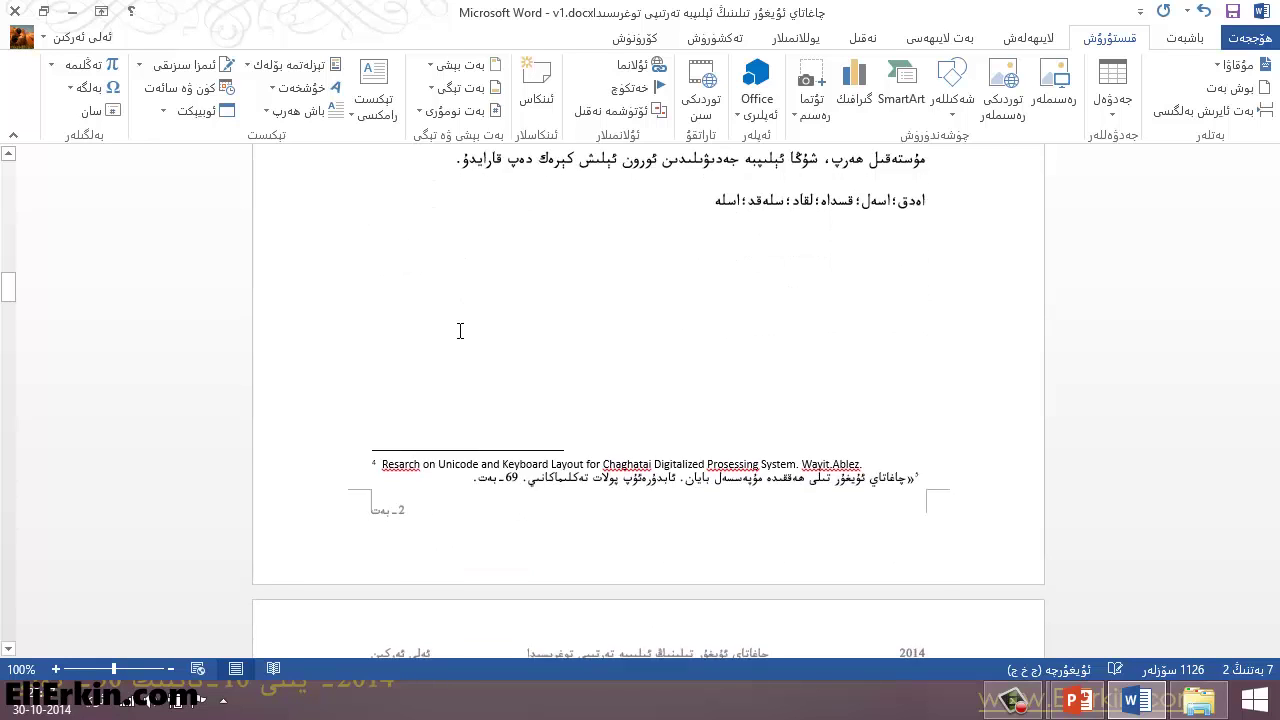
scroll(460, 331, "down", 6)
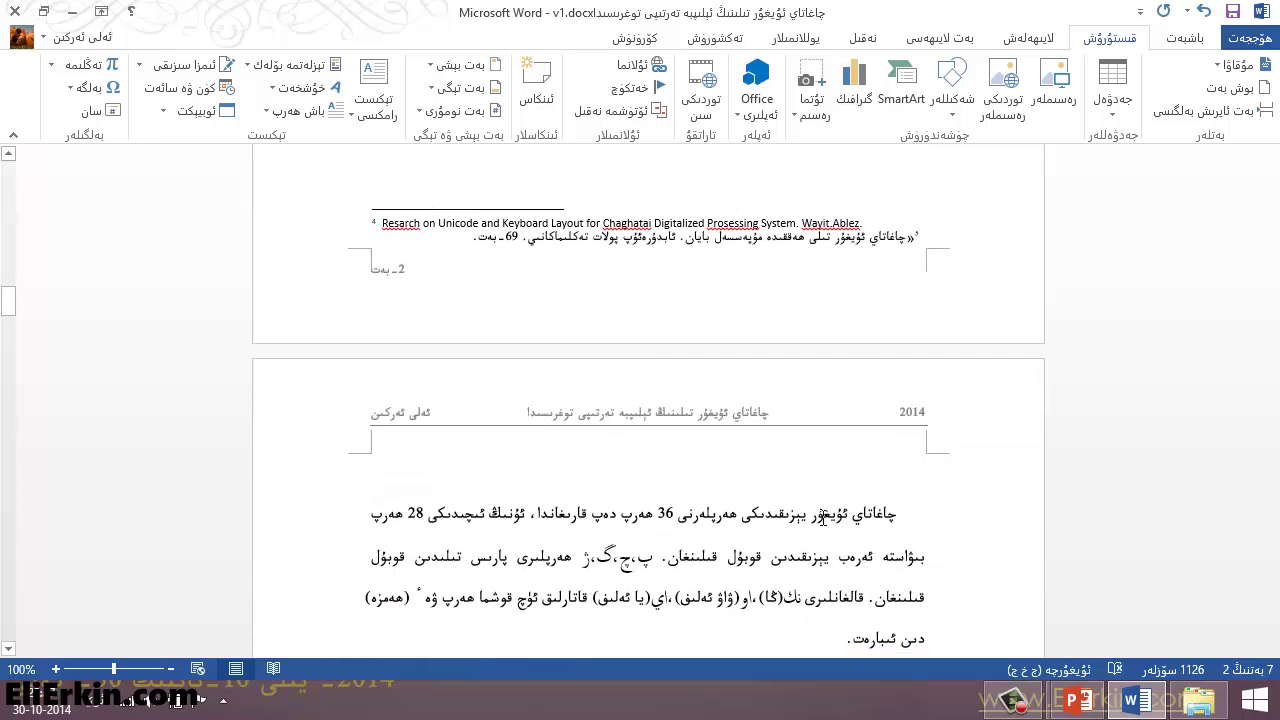
scroll(880, 516, "up", 5)
scroll(880, 516, "up", 3)
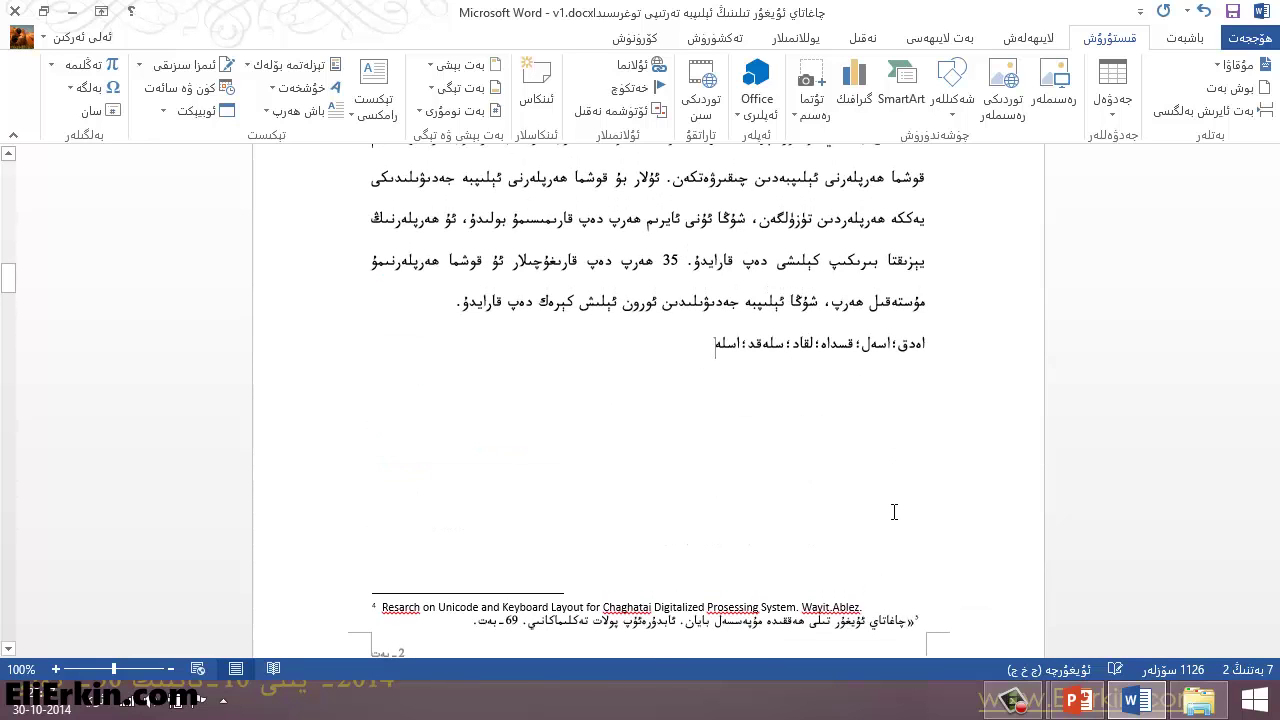
key("Return")
type("داس ه ادسه ادس")
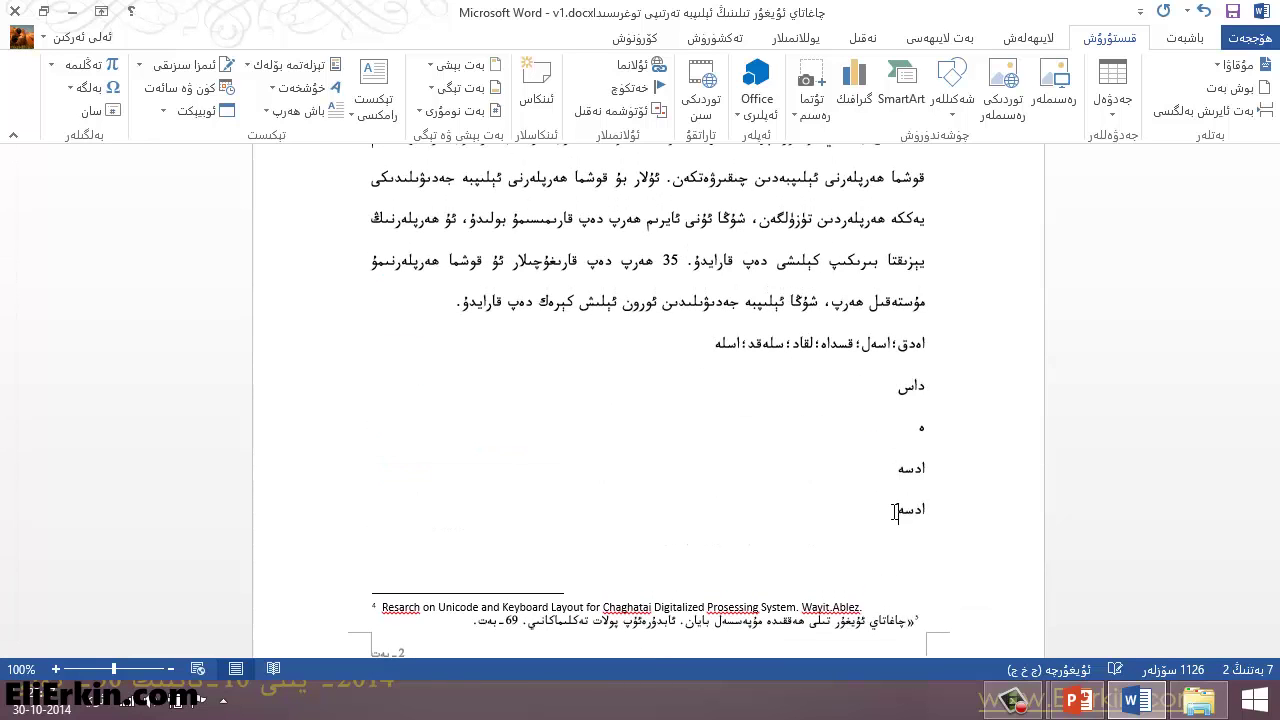
type("ه سادهدساه")
key("Return")
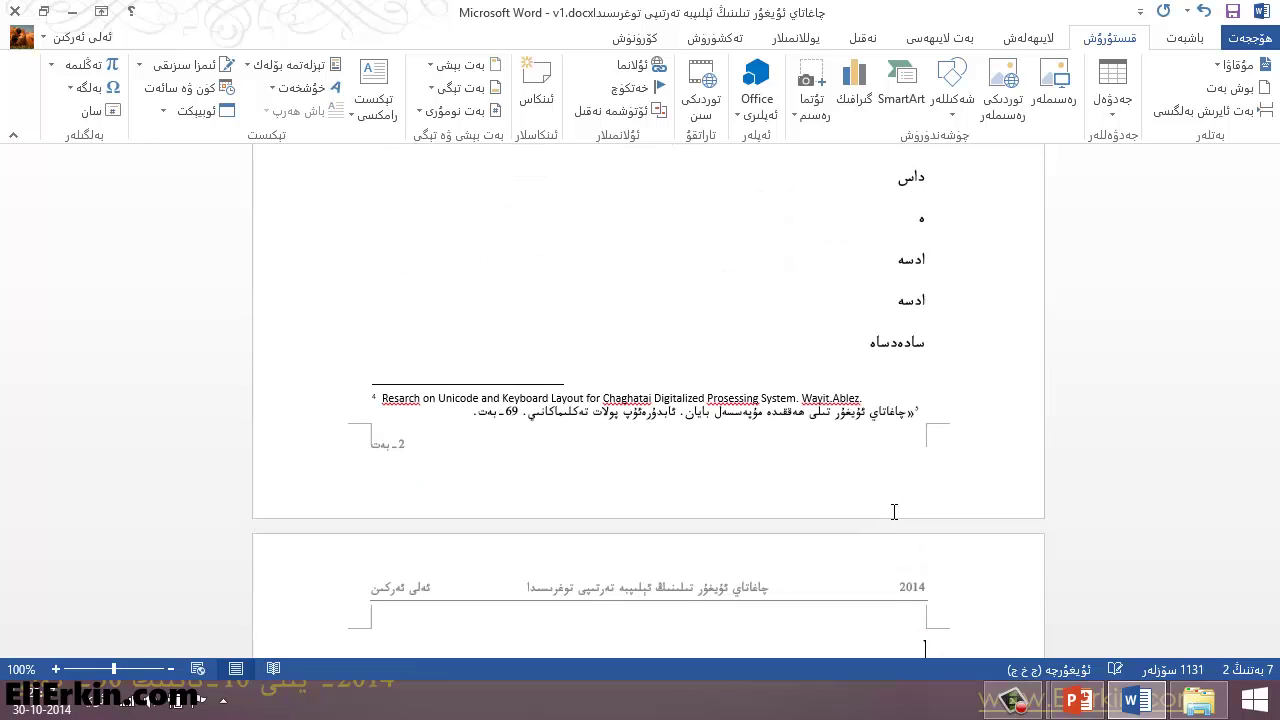
type("دساهساد")
Insert a page break on a new line after the filler text with Ctrl+Enter
key("Return")
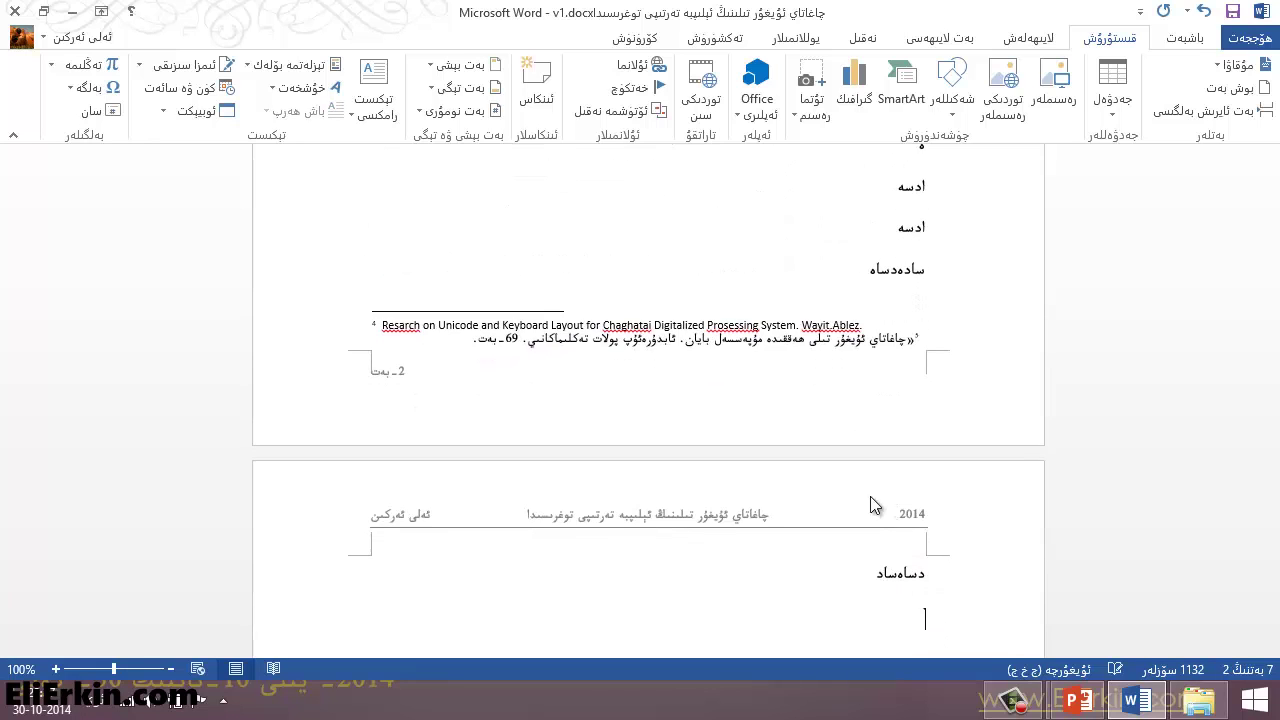
key("ctrl+Return")
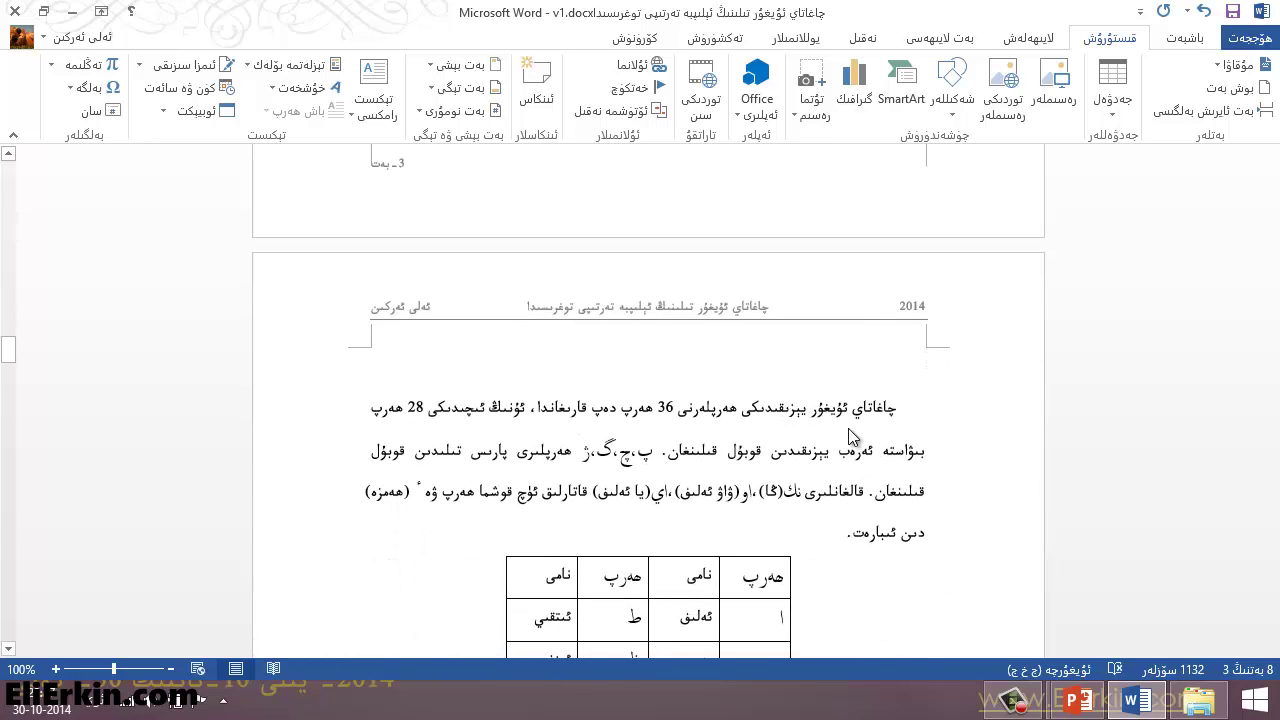
scroll(848, 428, "up", 4)
scroll(848, 438, "down", 5)
Select all the filler lines, from page 3's top back to page 2, and delete them
scroll(849, 438, "down", 1)
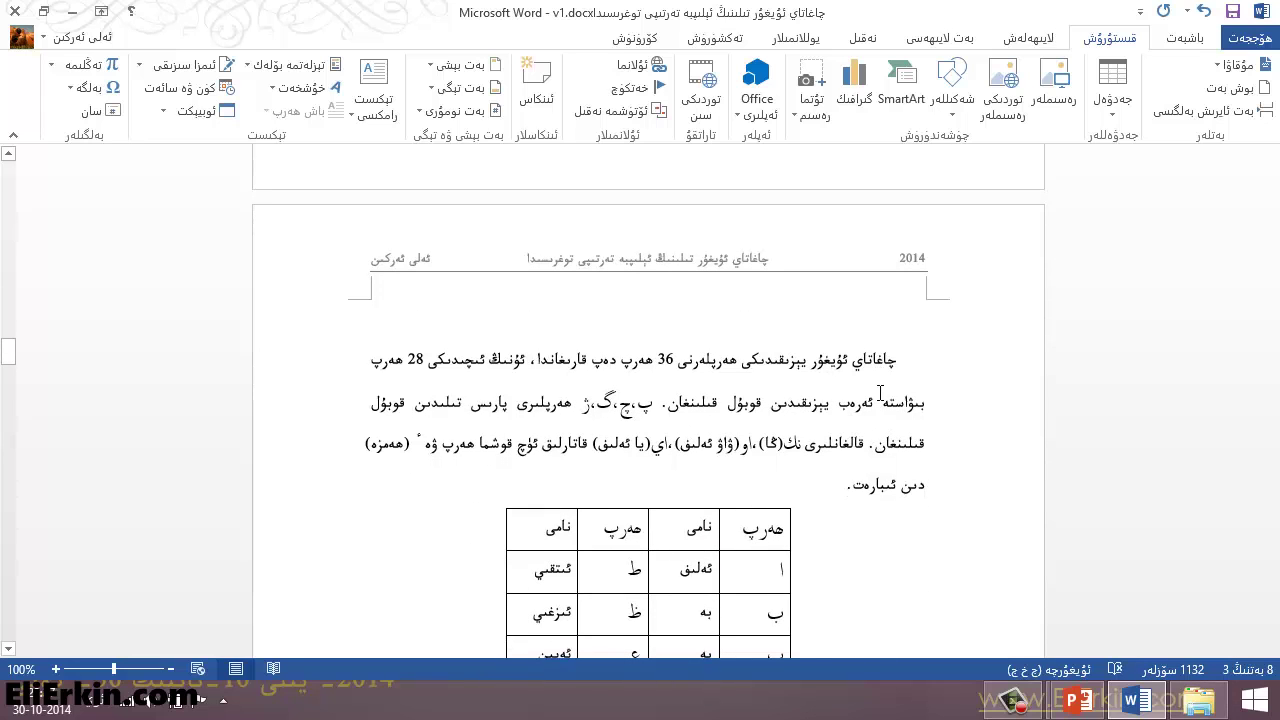
scroll(880, 403, "up", 10)
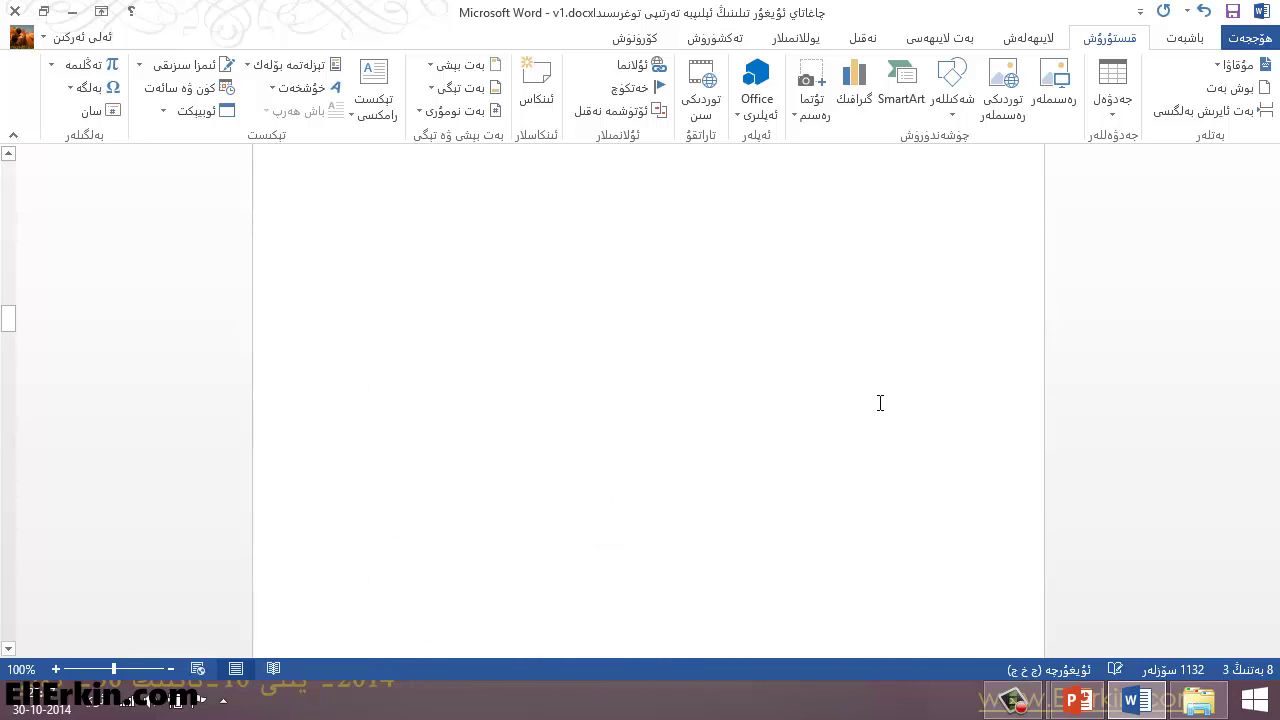
scroll(880, 403, "down", 3)
double_click(918, 371)
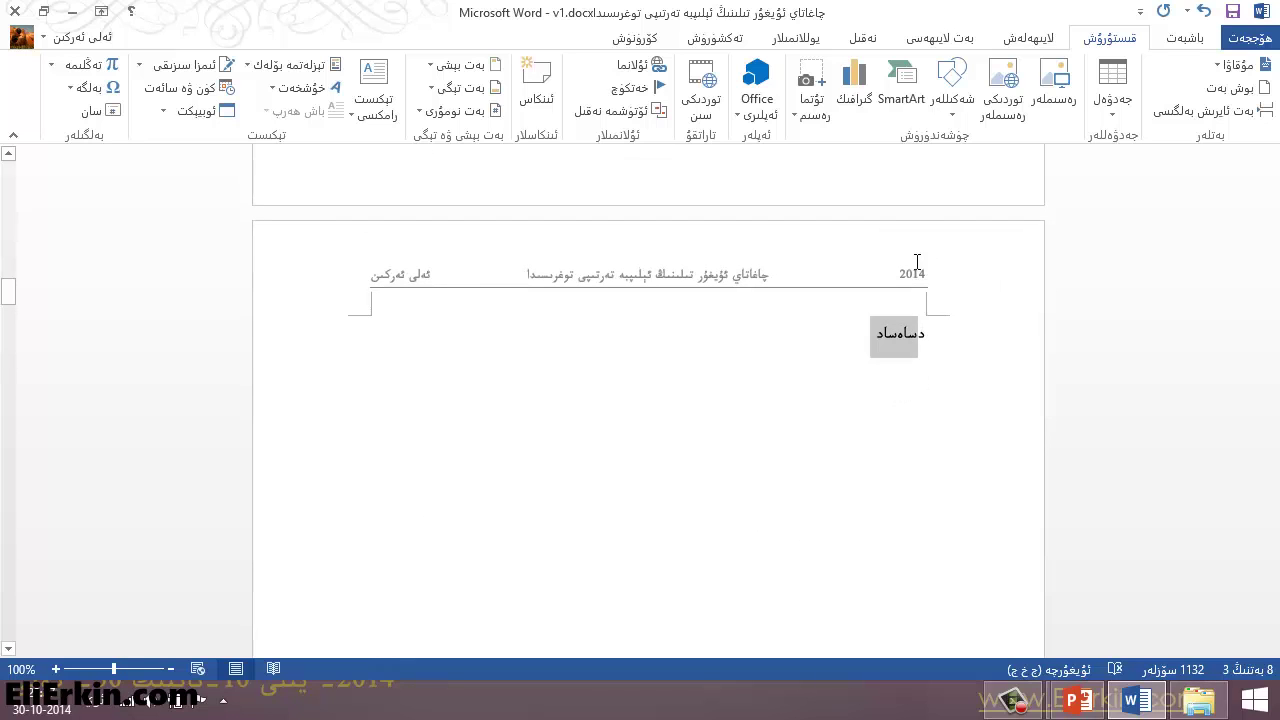
scroll(920, 400, "up", 3)
scroll(920, 400, "up", 4)
scroll(920, 400, "up", 3)
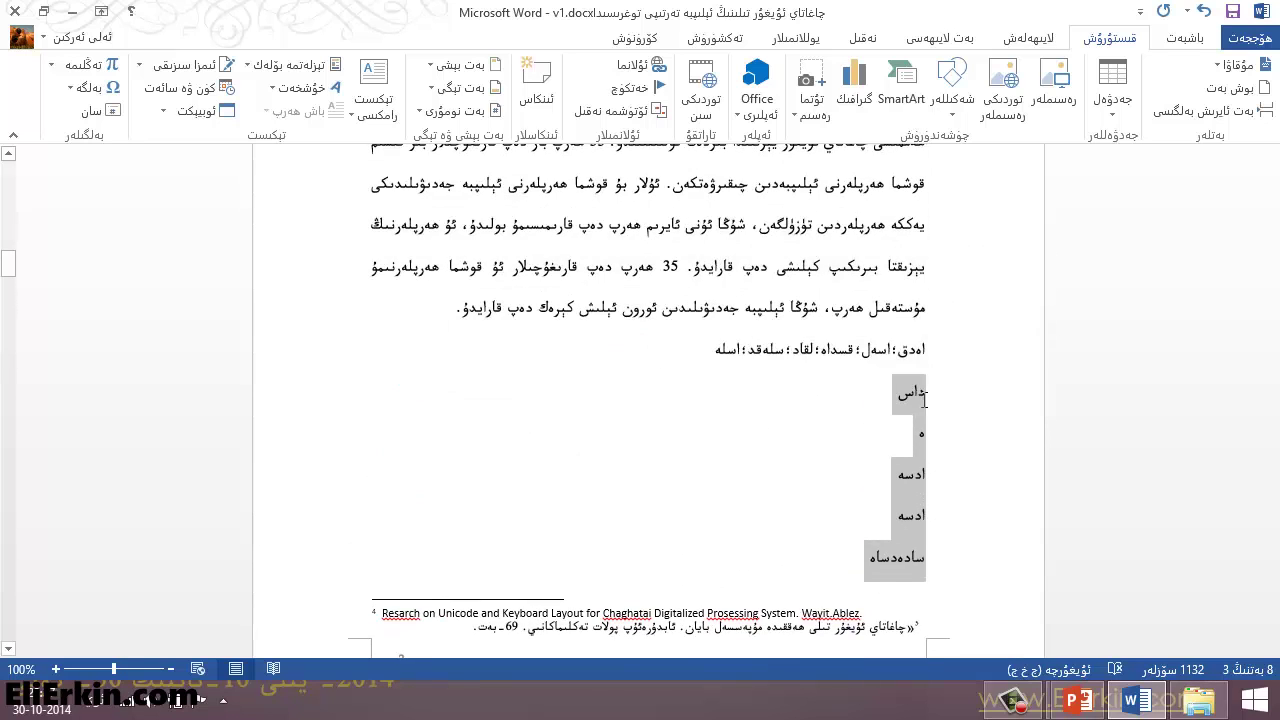
left_click(925, 352)
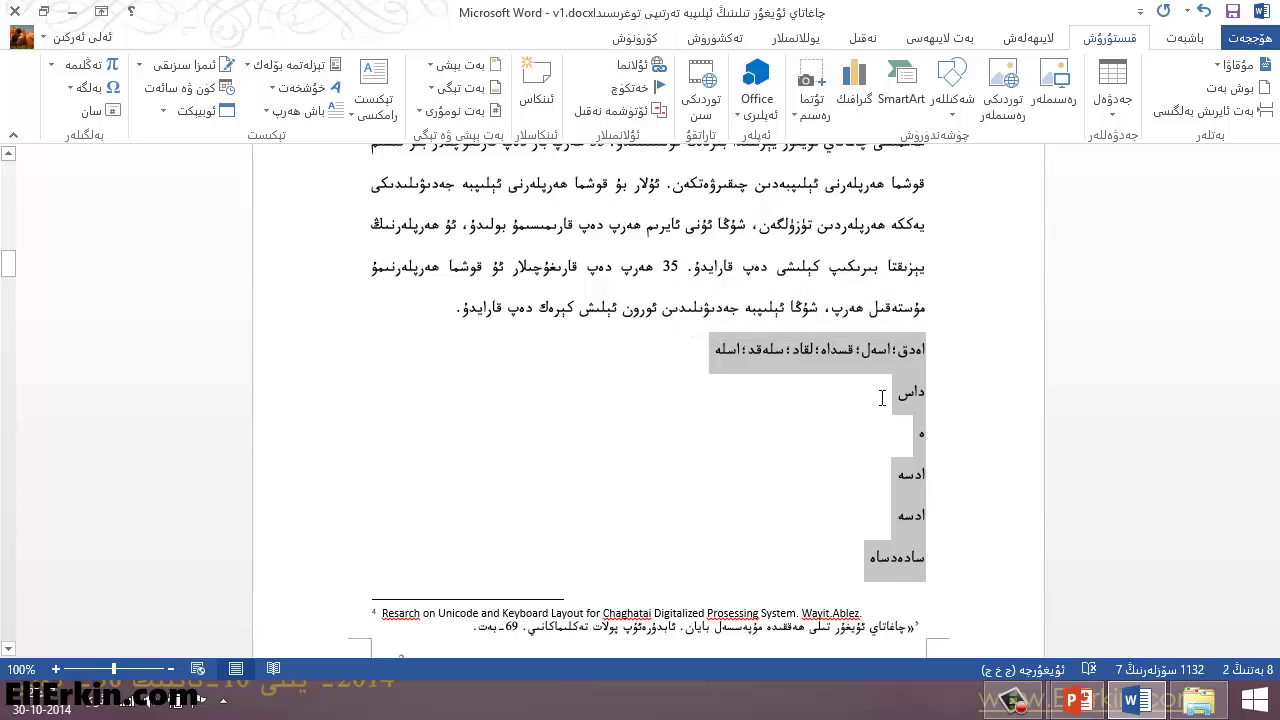
key("Delete")
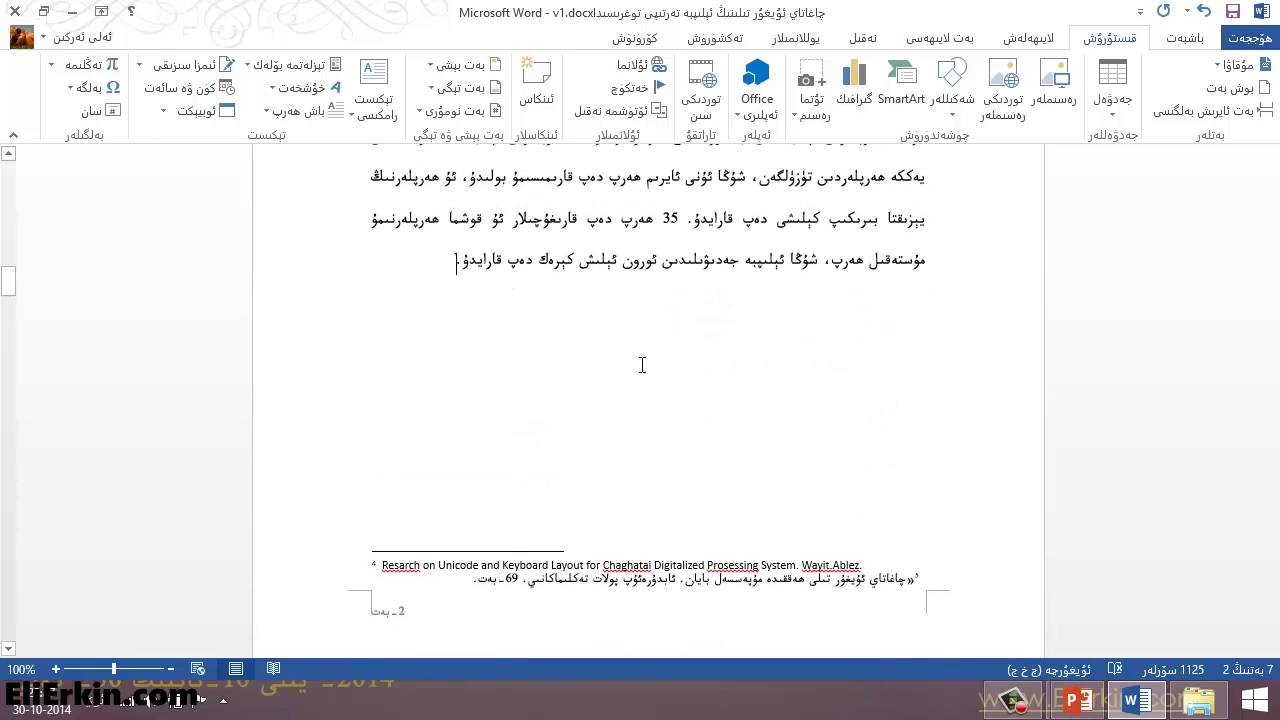
Restore the period at the end of page 2's last paragraph
scroll(690, 427, "down", 4)
scroll(690, 427, "up", 3)
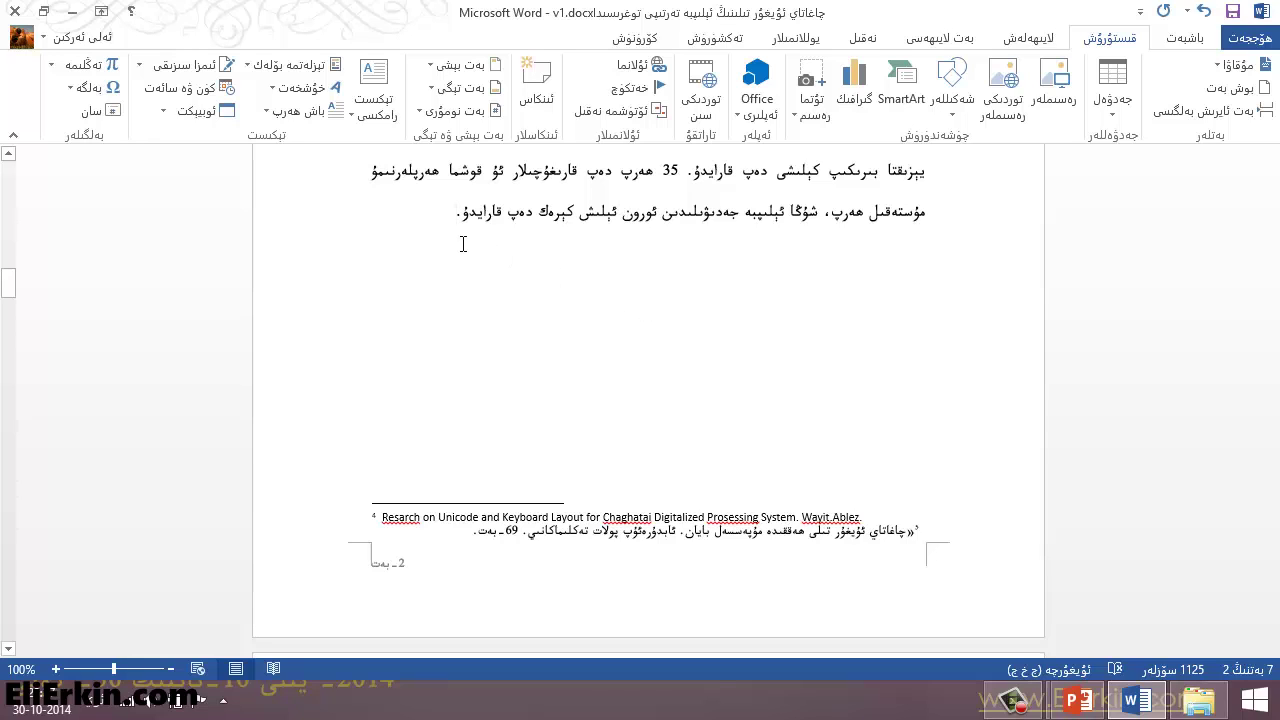
type(".")
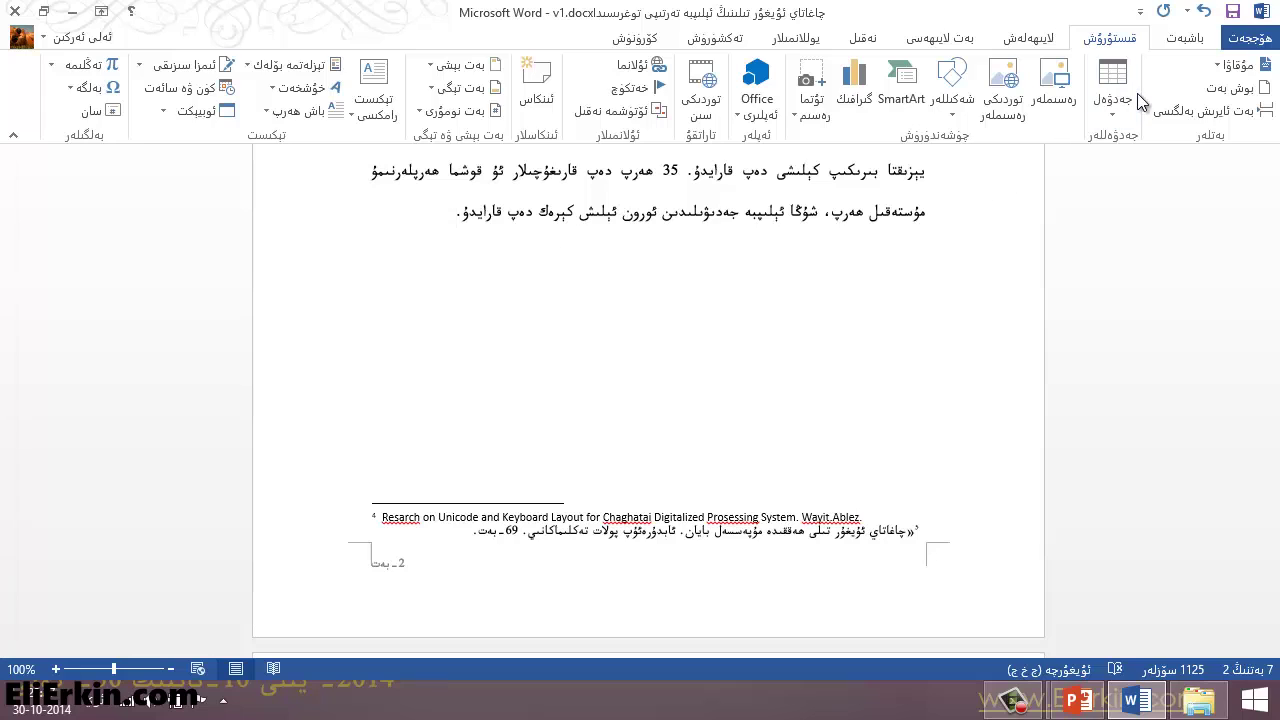
left_click(1186, 40)
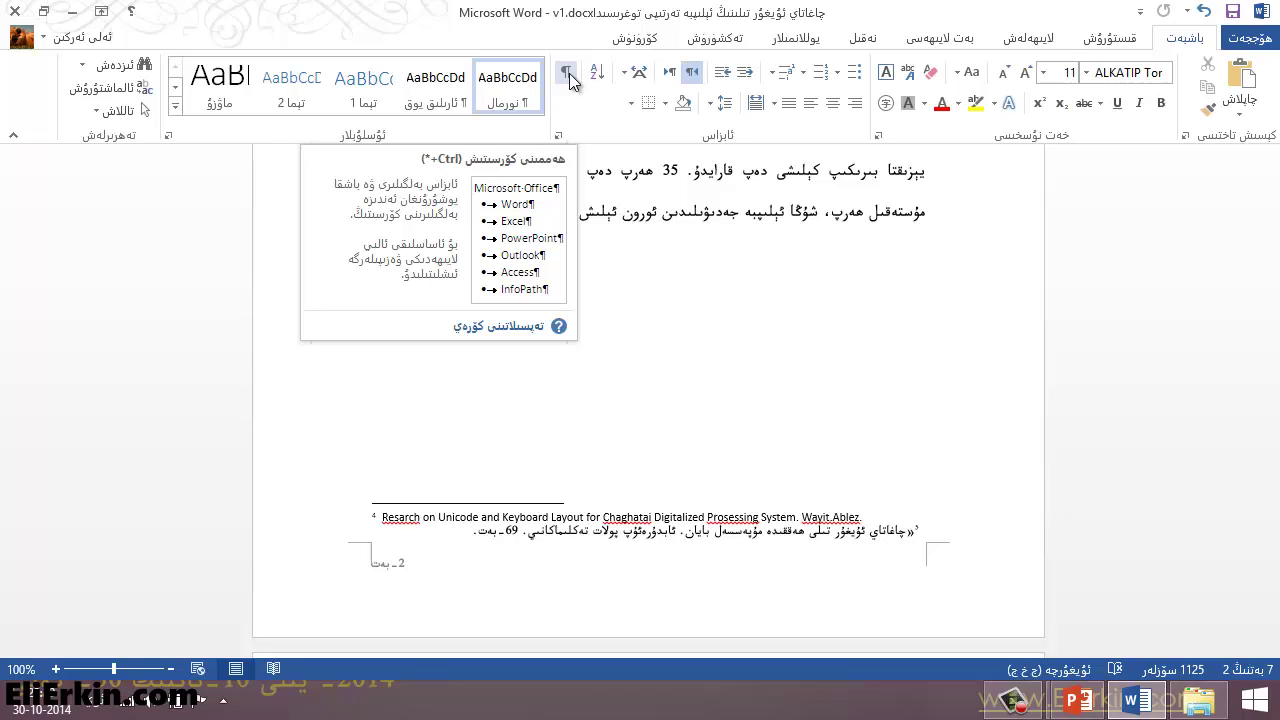
Show paragraph marks to reveal the page break after page 2's last paragraph
left_click(567, 74)
scroll(653, 295, "up", 1)
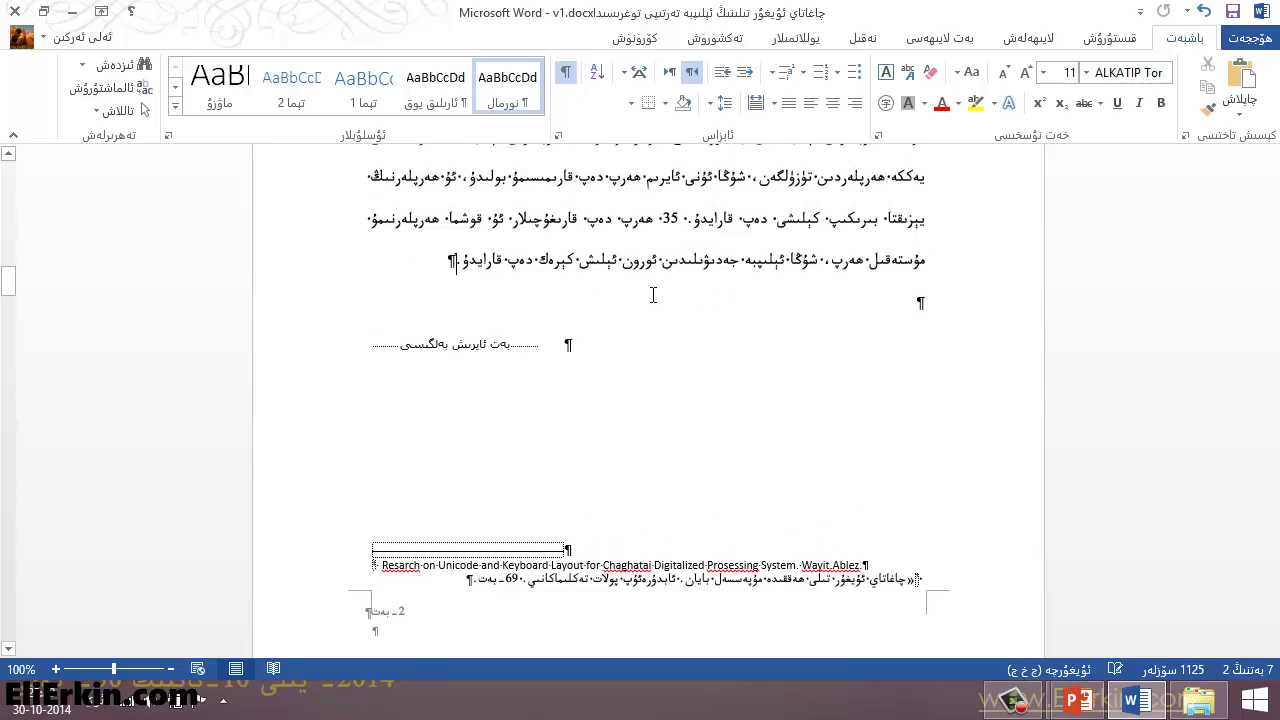
scroll(840, 334, "up", 4)
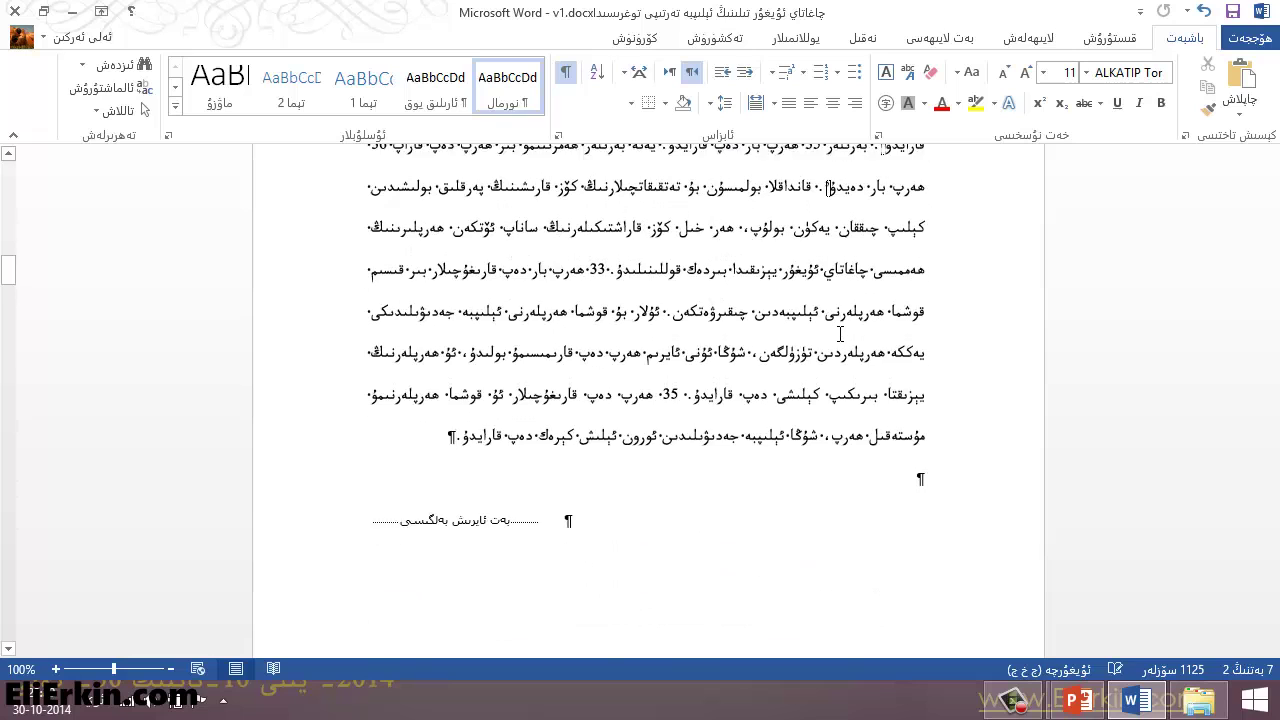
scroll(840, 334, "down", 2)
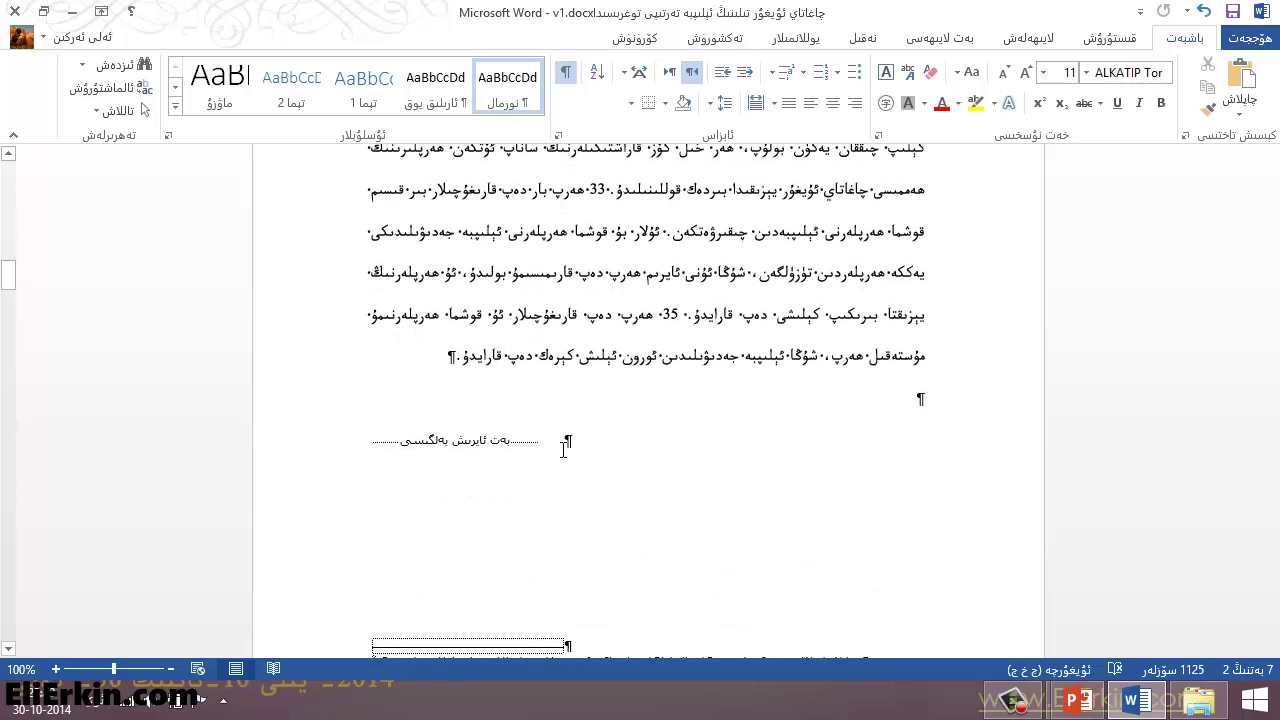
scroll(563, 455, "up", 3)
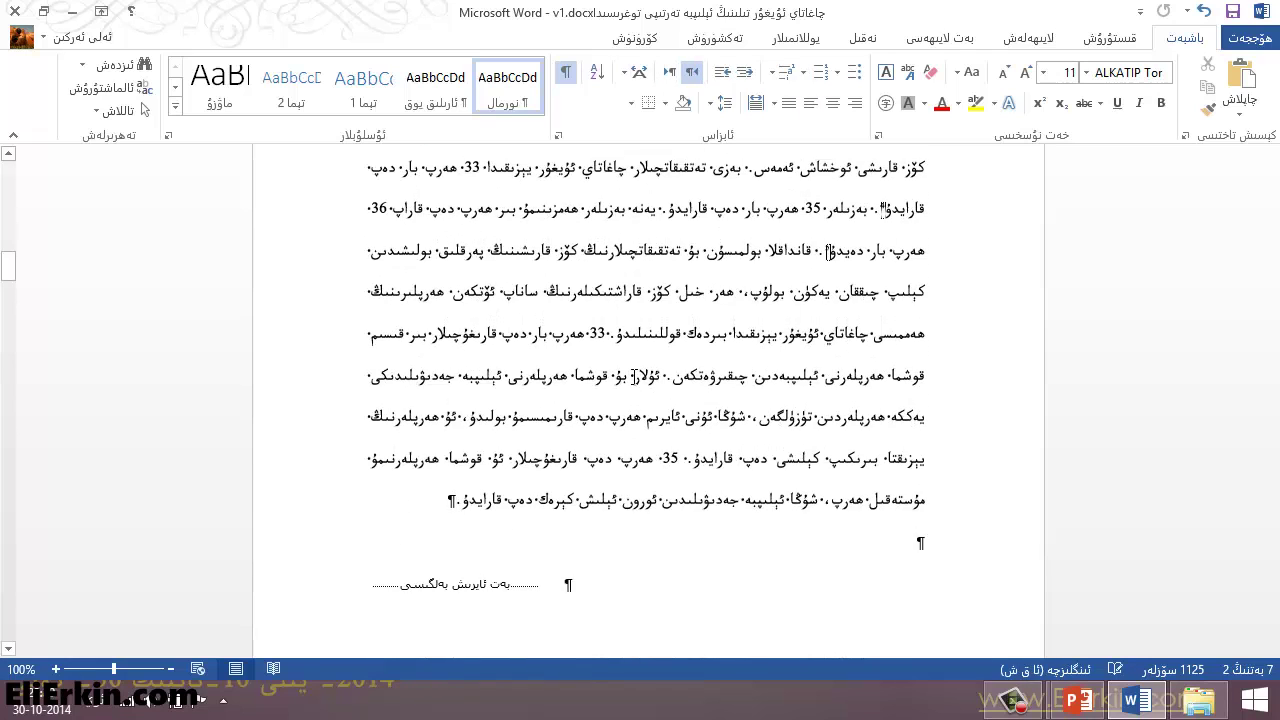
Switch the input language to Uyghur and put the insertion point at the paragraph's start
key("alt+shift")
scroll(633, 377, "up", 2)
scroll(904, 285, "up", 3)
left_click(923, 275)
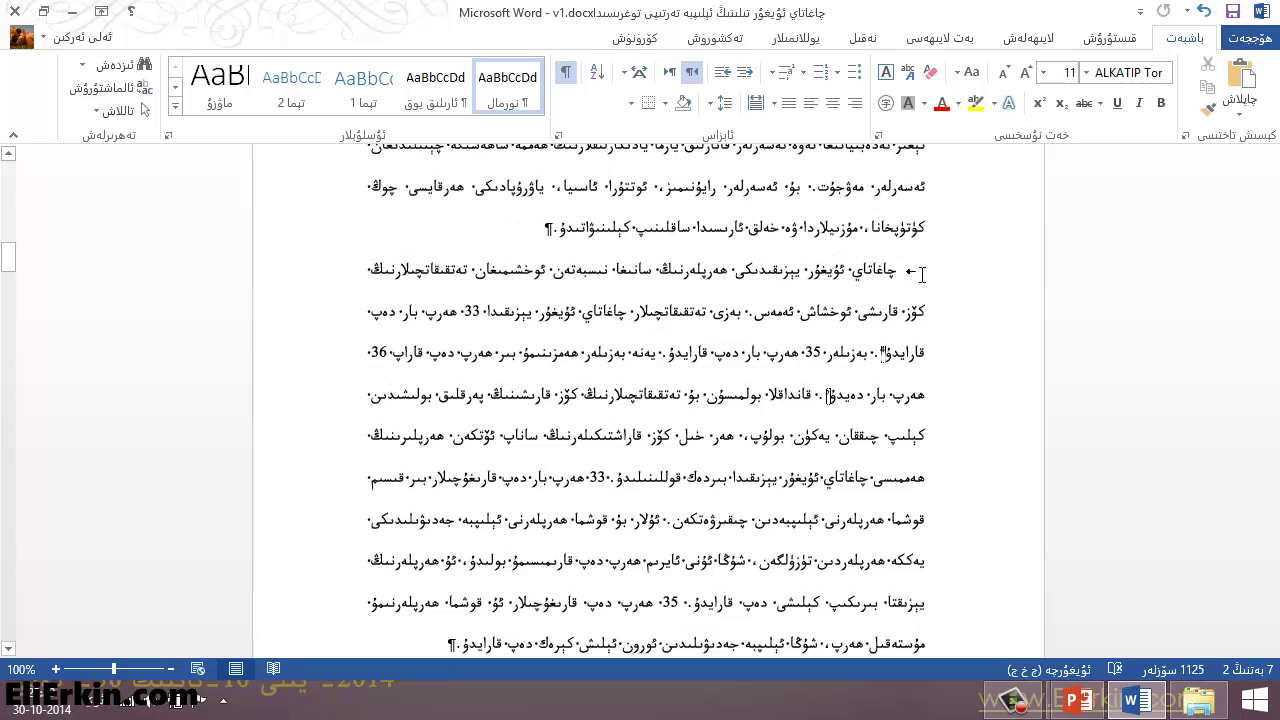
scroll(880, 330, "down", 2)
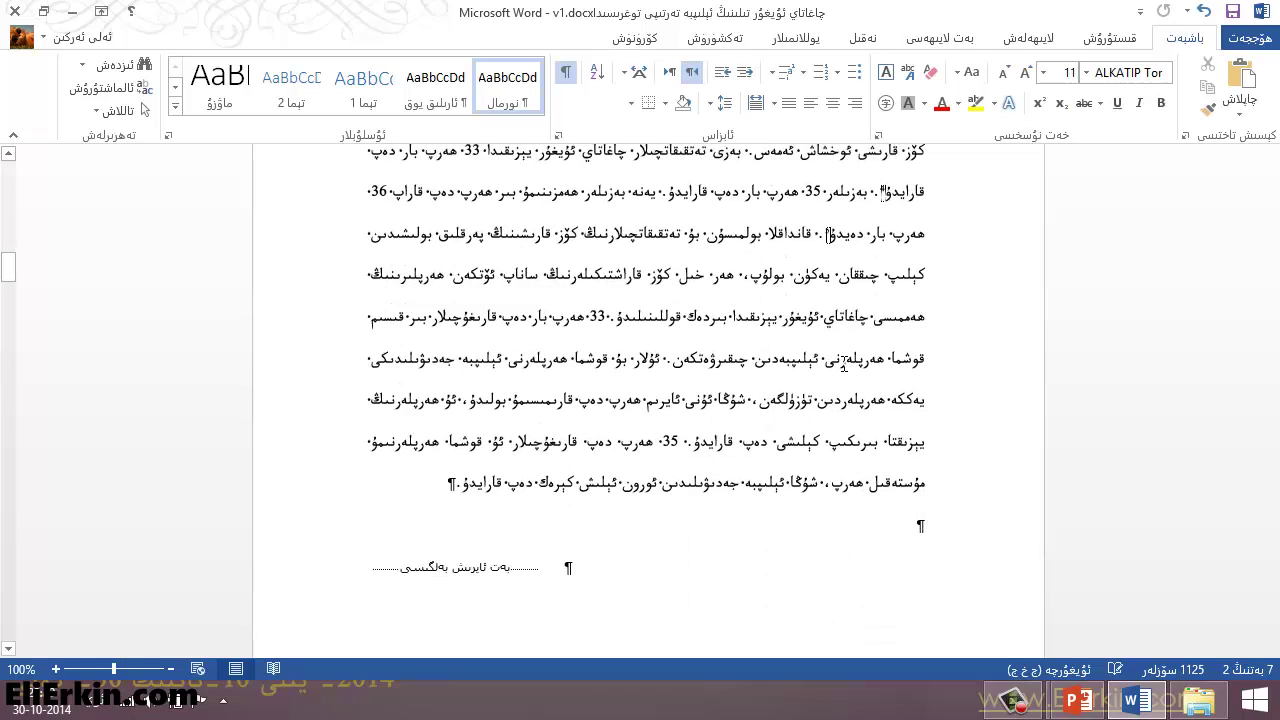
scroll(837, 368, "down", 4)
scroll(650, 360, "down", 2)
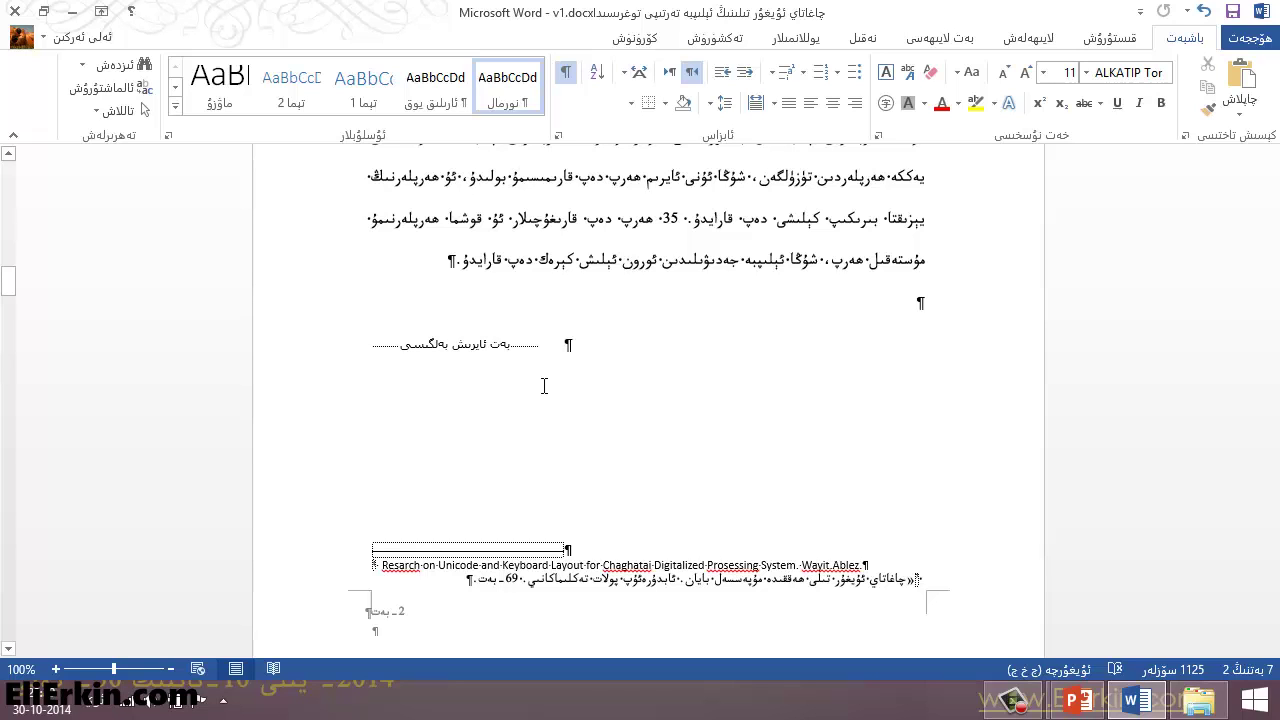
scroll(582, 440, "down", 5)
scroll(560, 390, "up", 4)
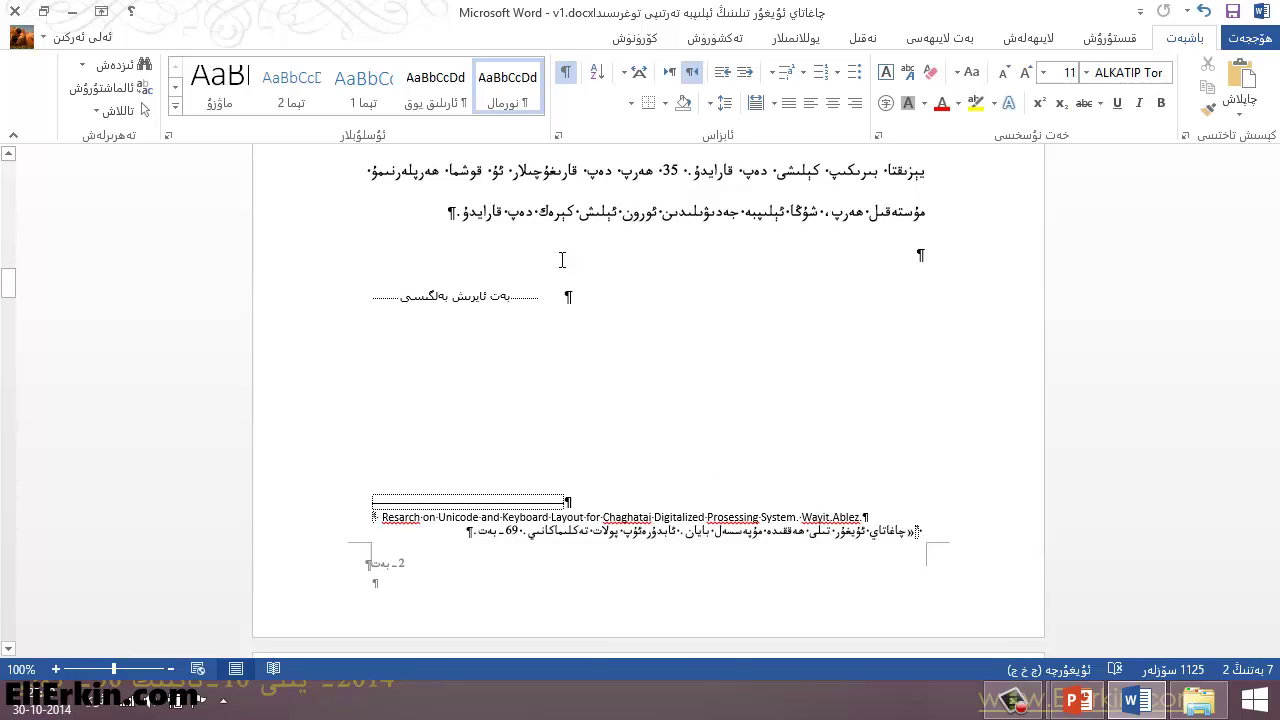
Turn Show/Hide ¶ off so the formatting marks are hidden
left_click(565, 72)
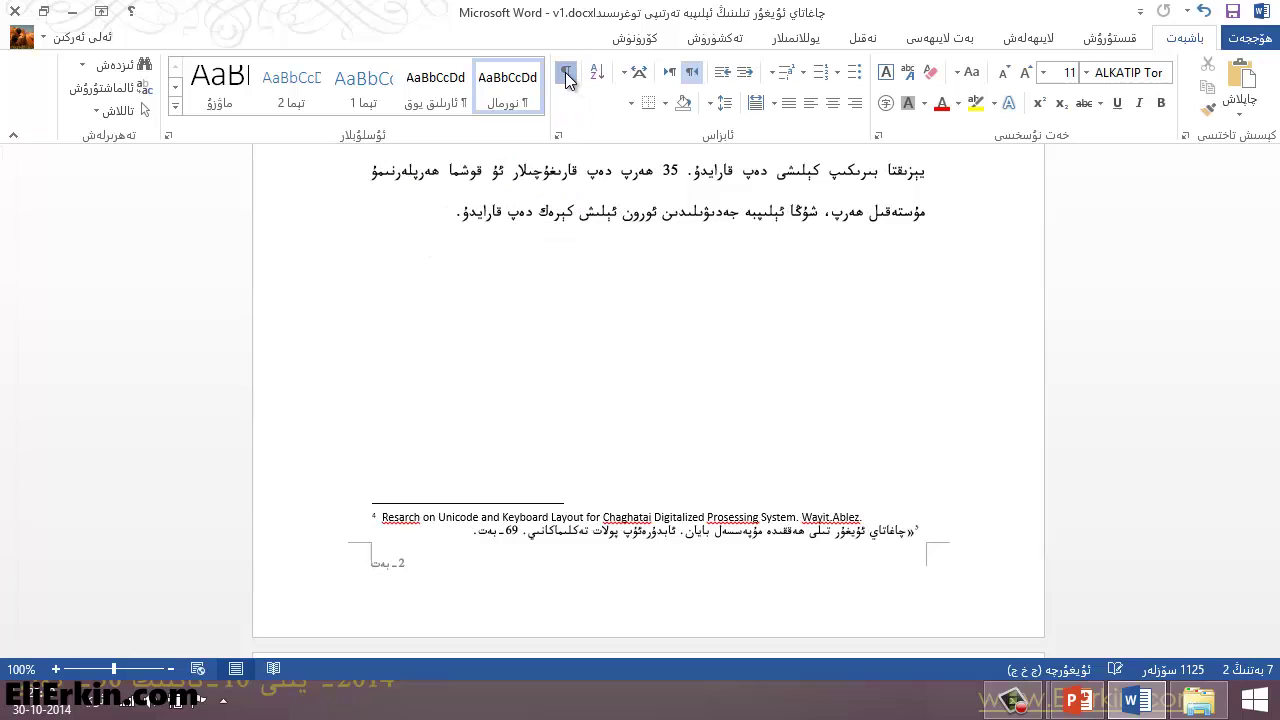
left_click(565, 72)
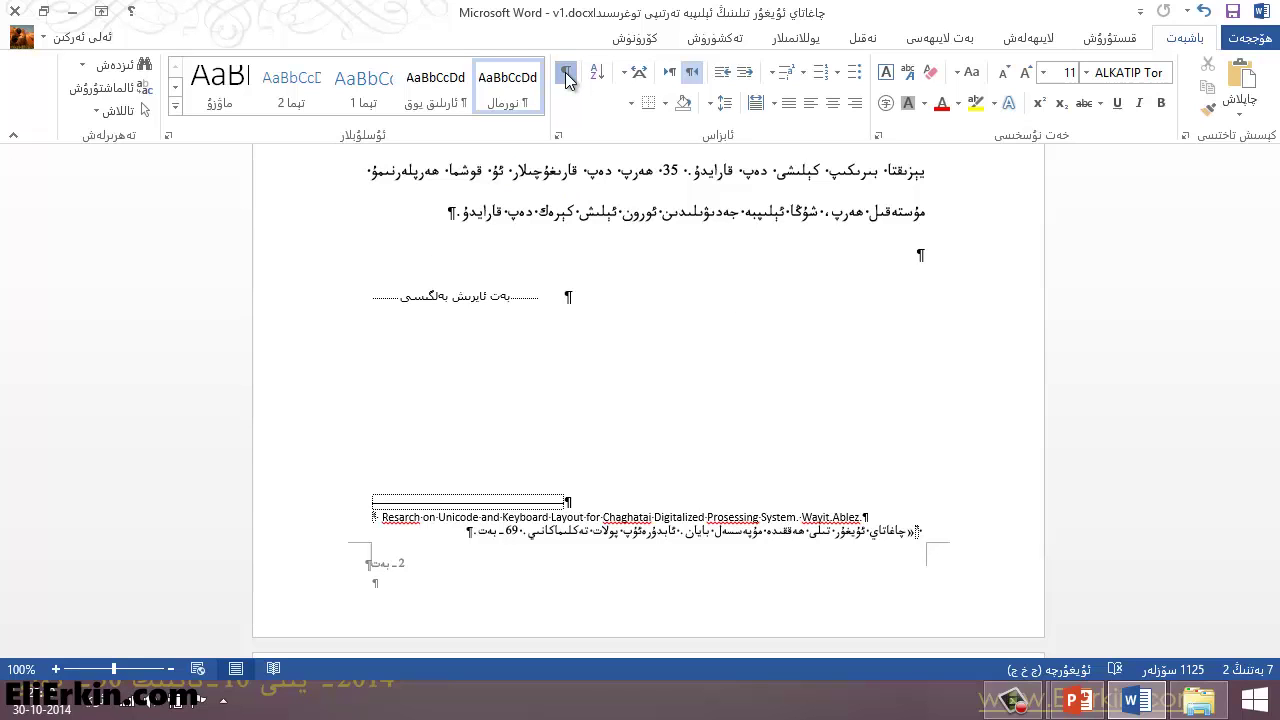
left_click(566, 76)
scroll(560, 310, "down", 4)
scroll(561, 313, "down", 5)
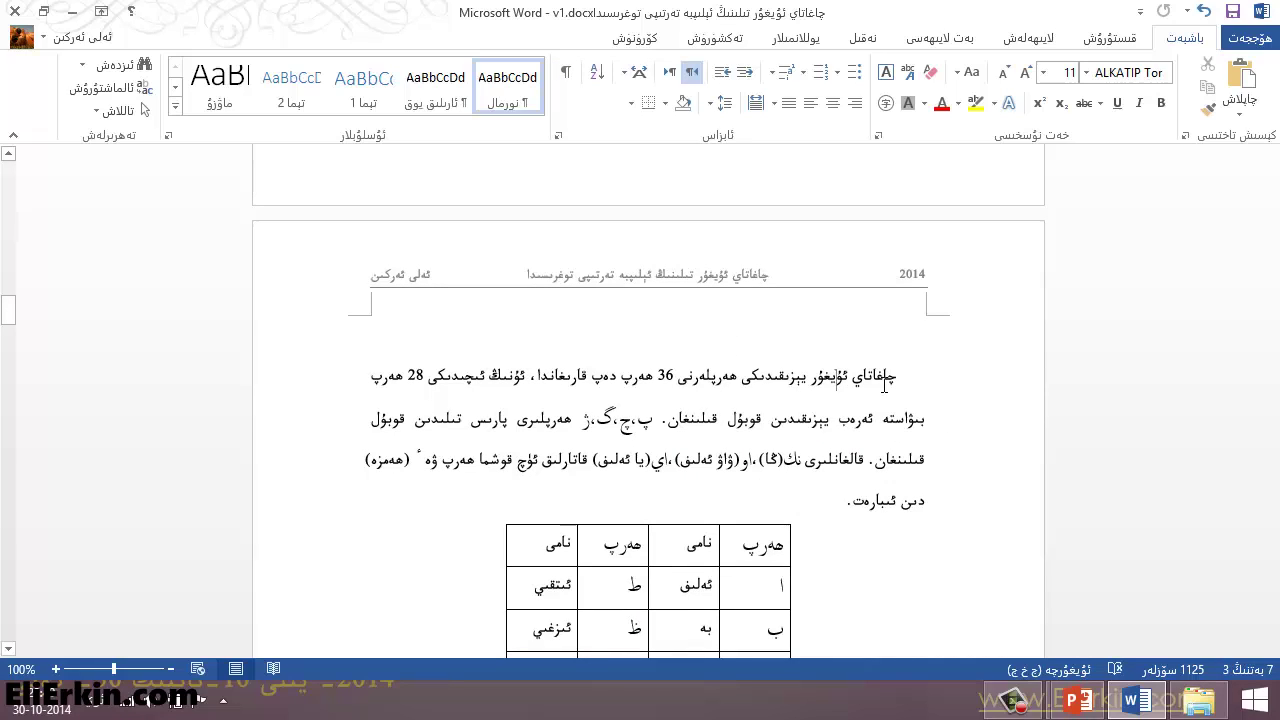
Move the insertion point from the table paragraph's start to the end of page 2's last line
left_click(905, 380)
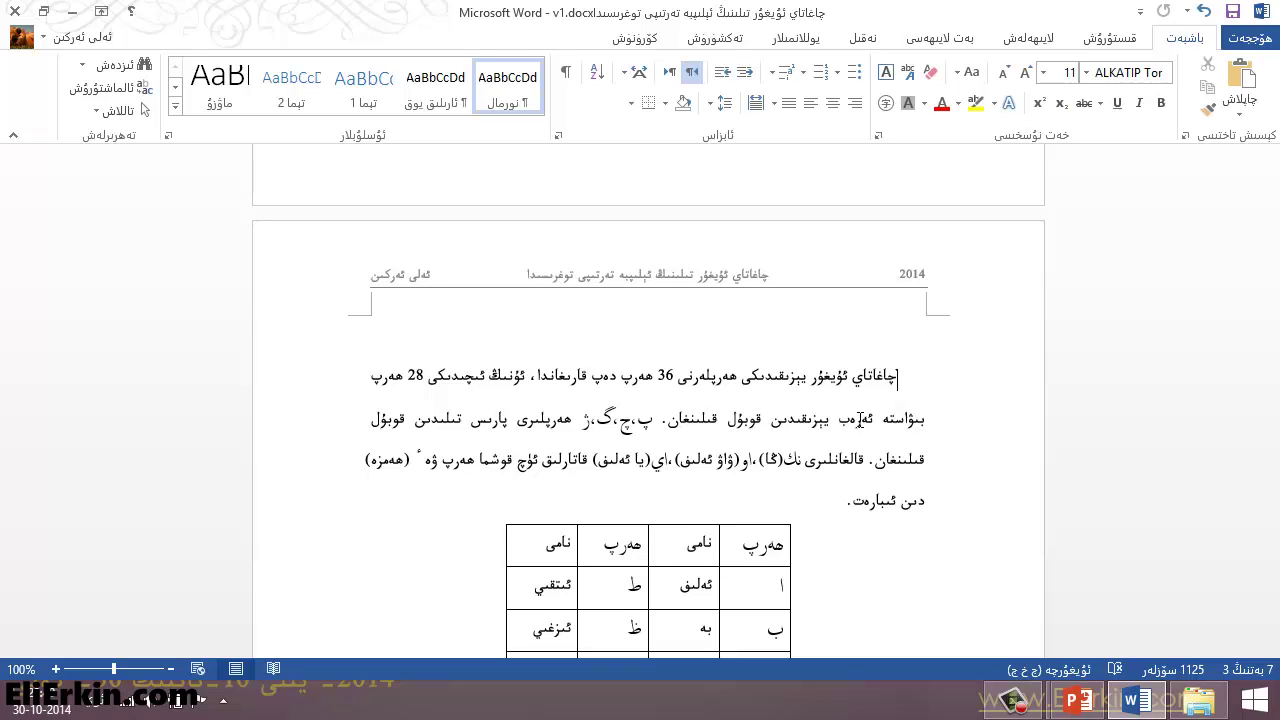
scroll(860, 415, "up", 3)
scroll(857, 412, "up", 2)
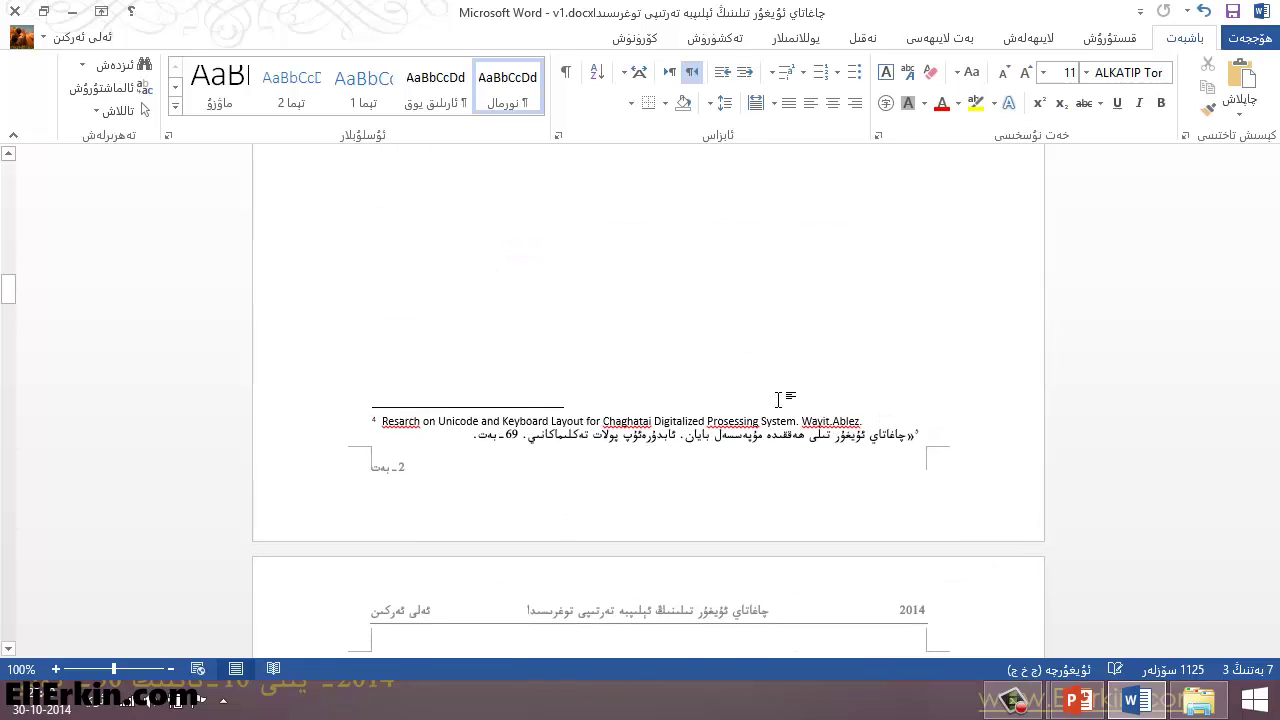
scroll(777, 397, "up", 6)
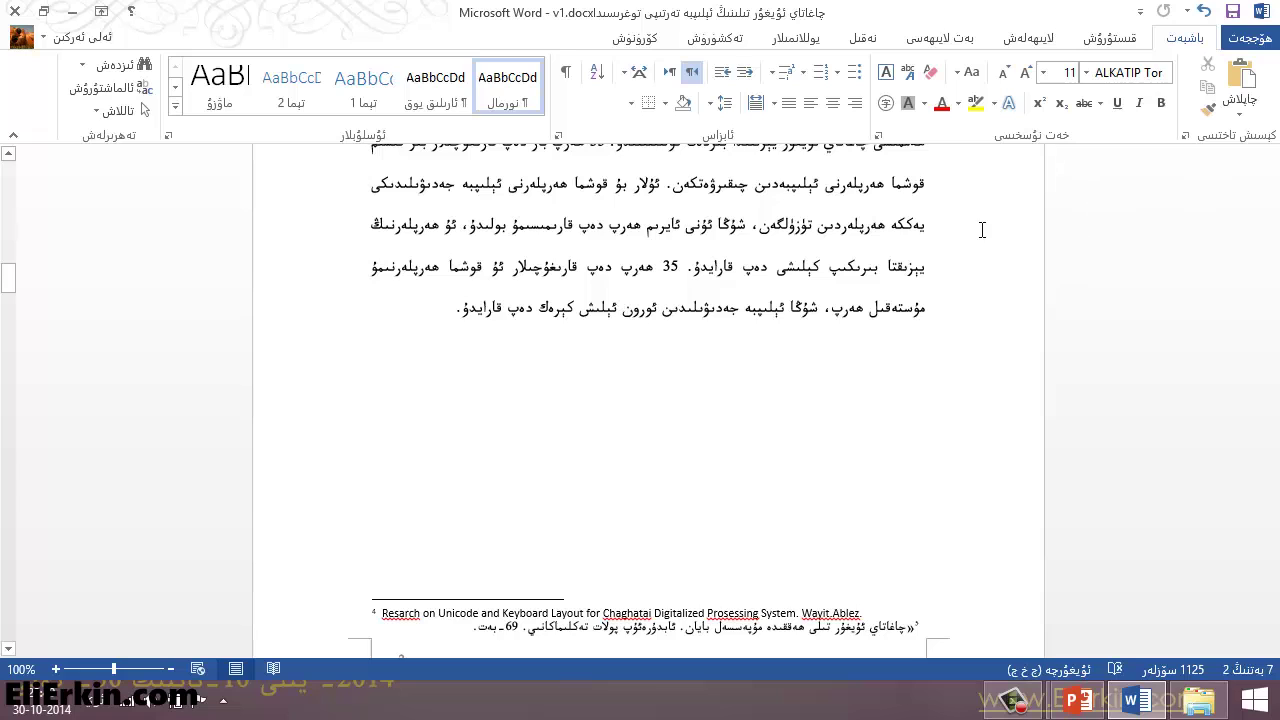
double_click(760, 402)
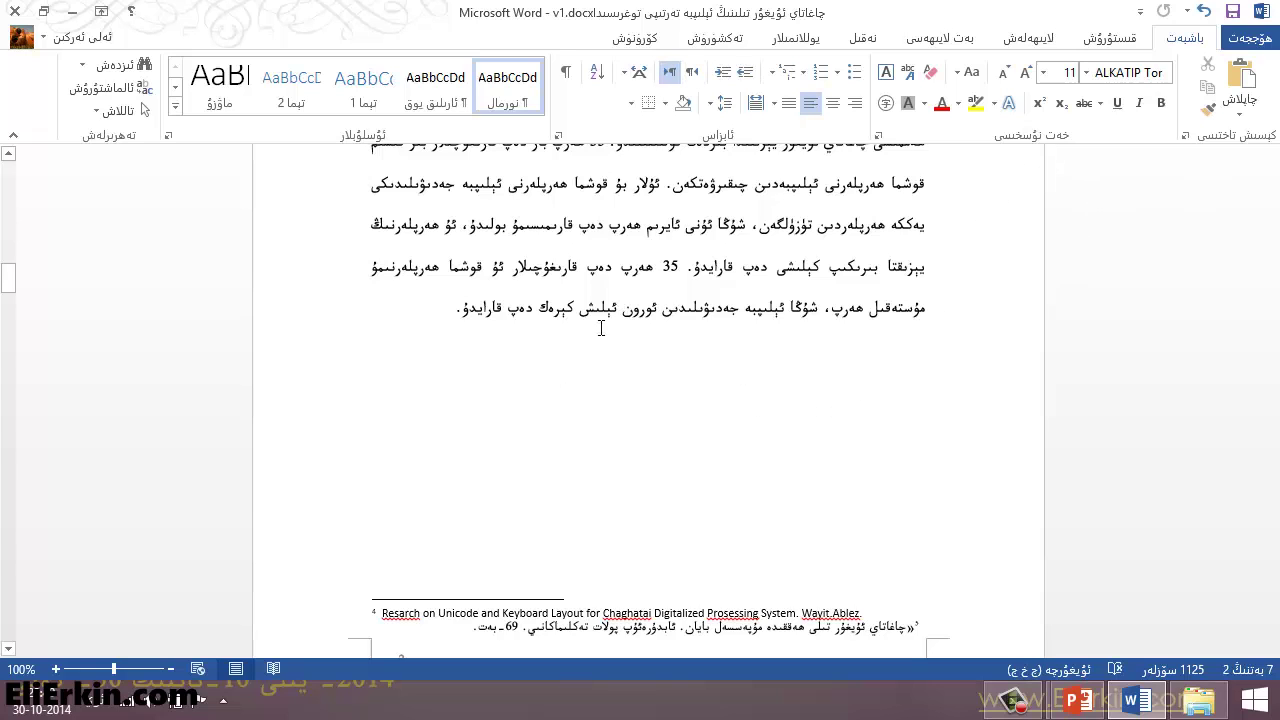
left_click(400, 307)
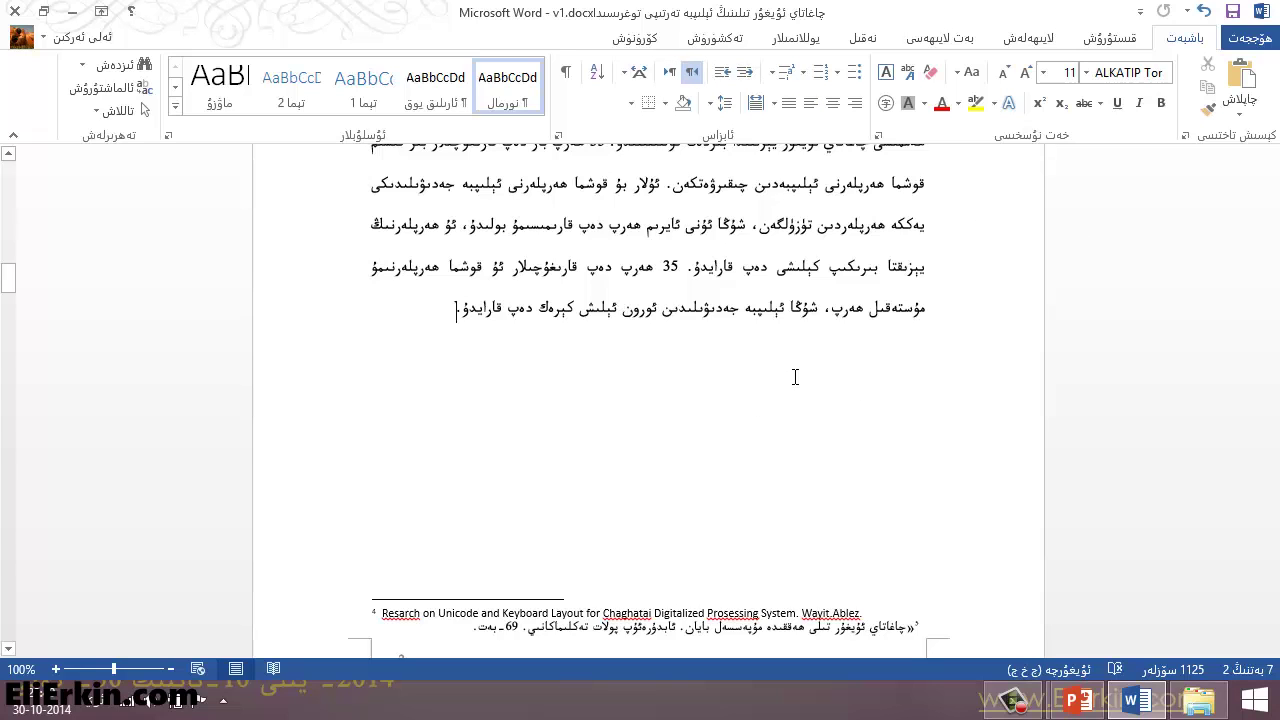
scroll(795, 376, "down", 3)
scroll(795, 376, "up", 3)
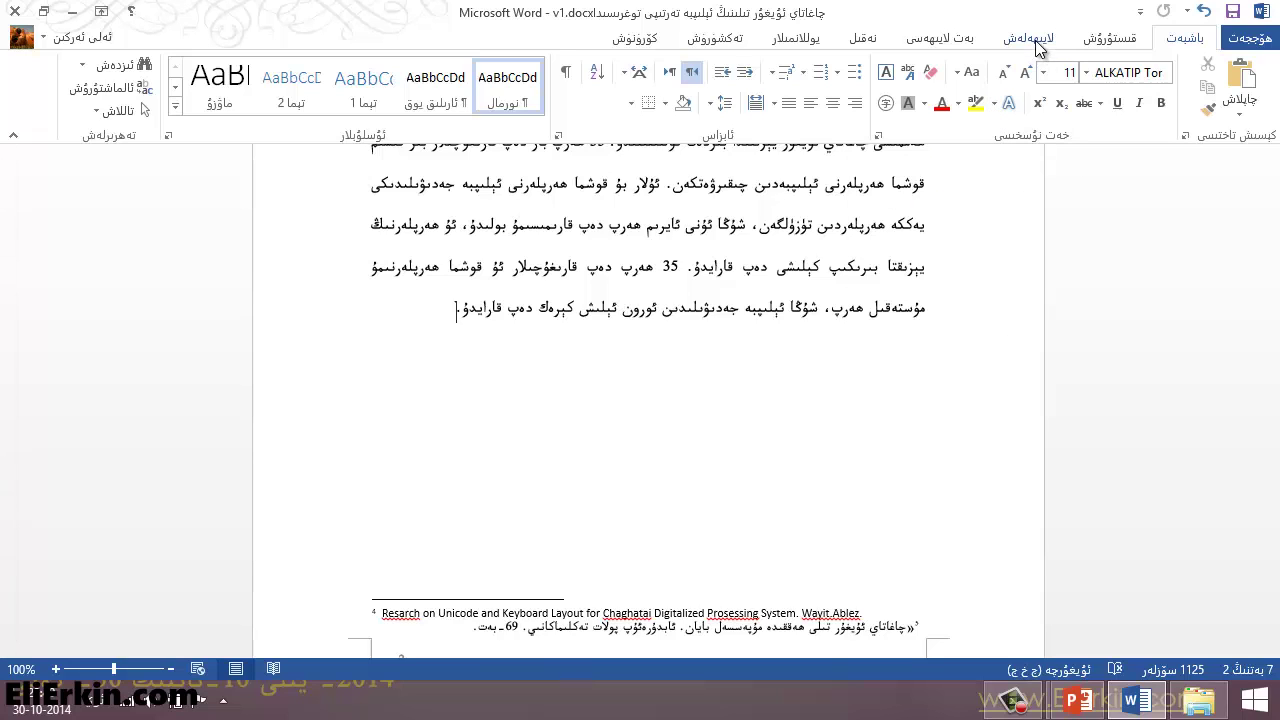
Show the Page Layout Breaks list with Next Page, Continuous, Even Page and Odd Page options
left_click(960, 40)
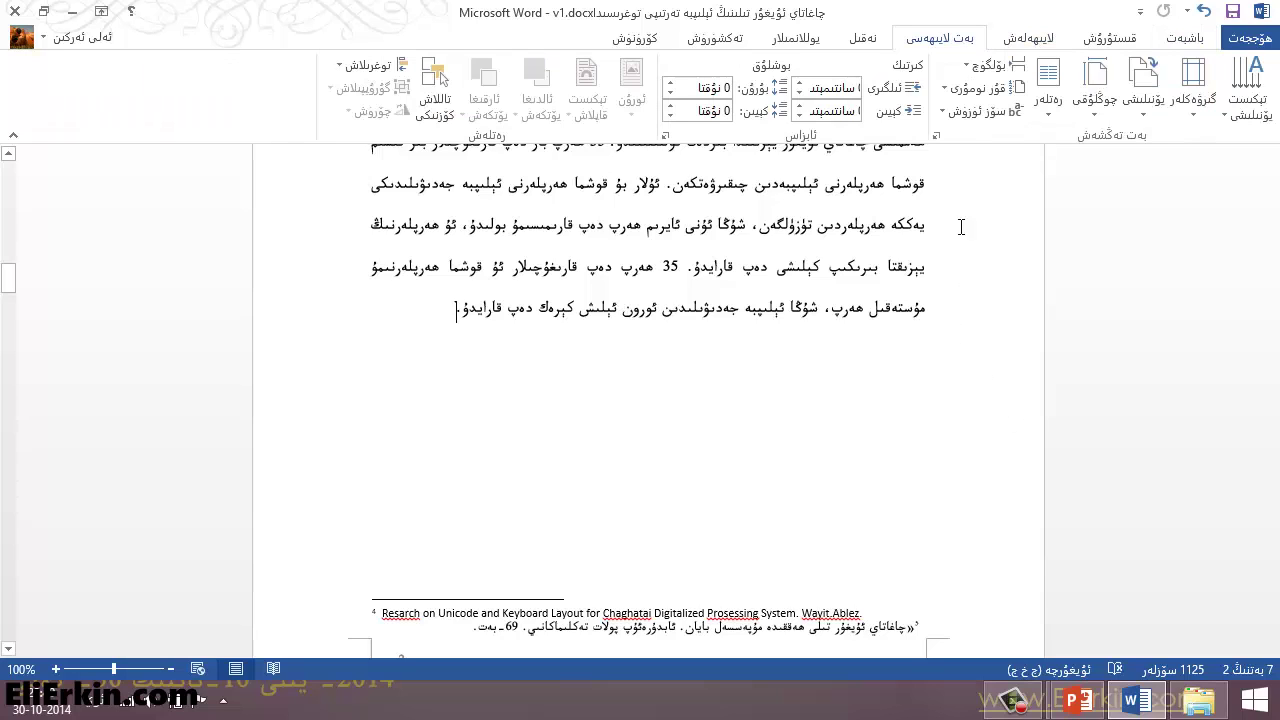
left_click(959, 66)
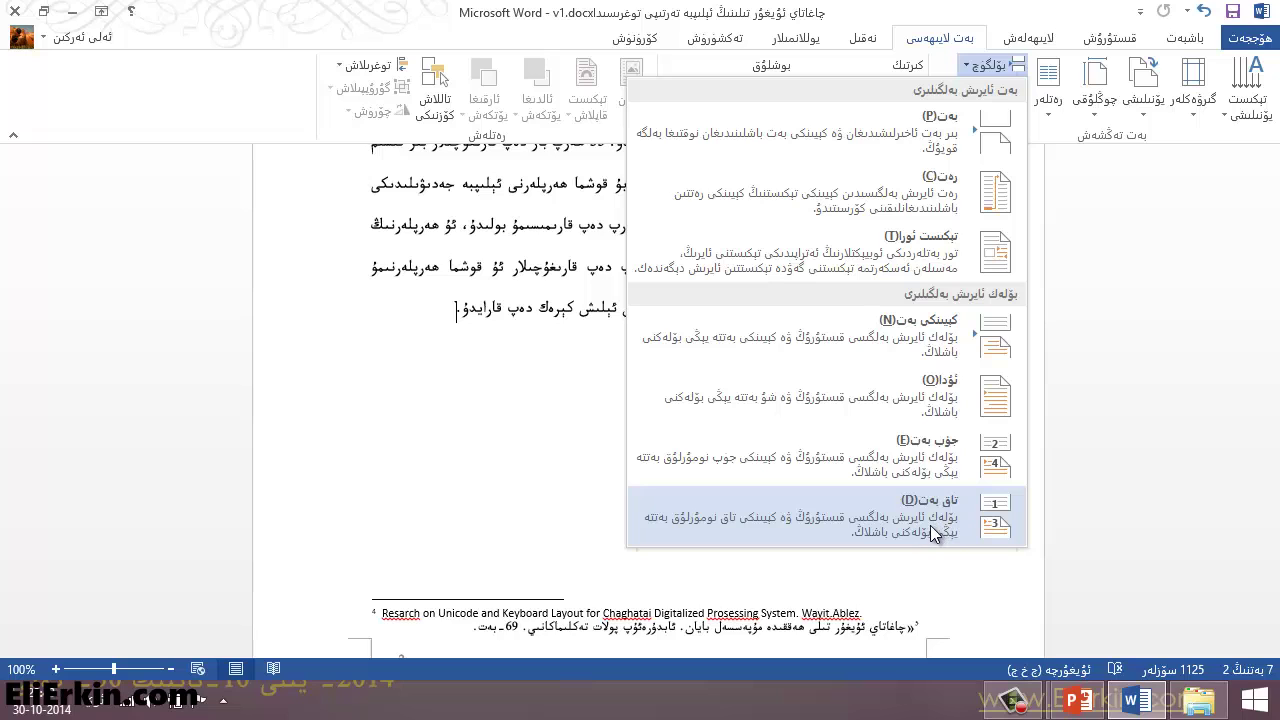
left_click(548, 405)
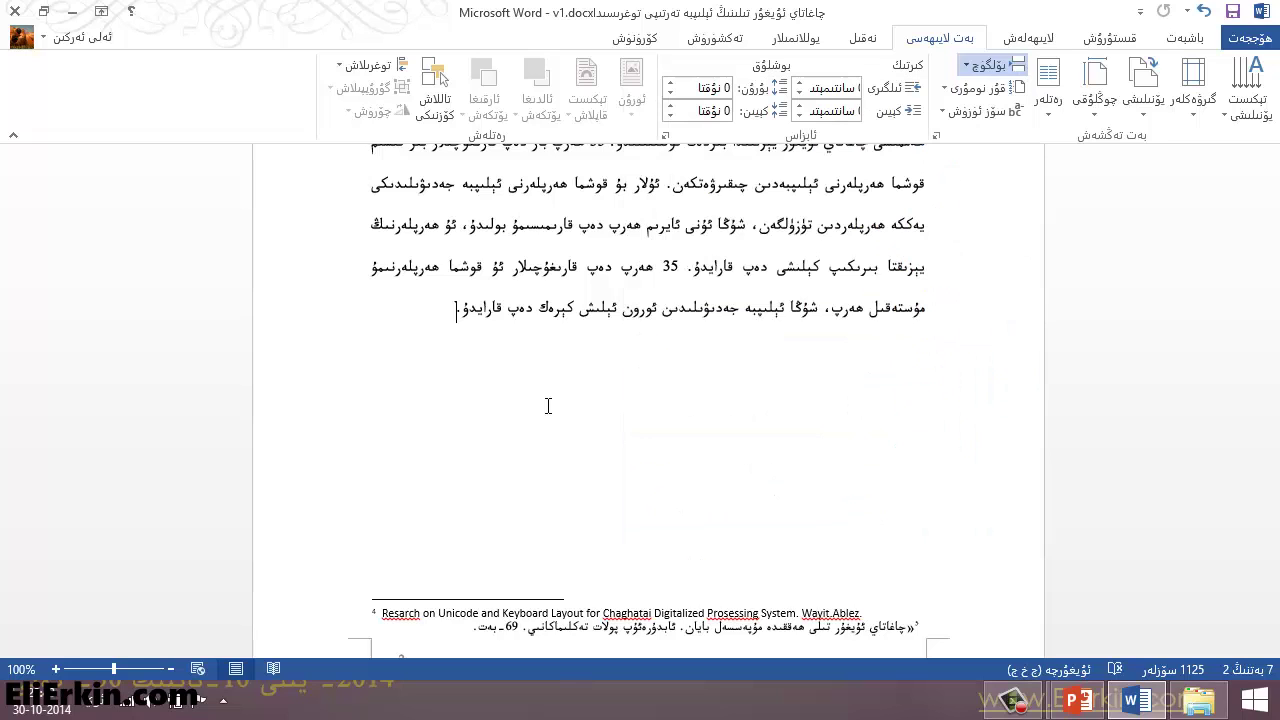
scroll(663, 486, "up", 3)
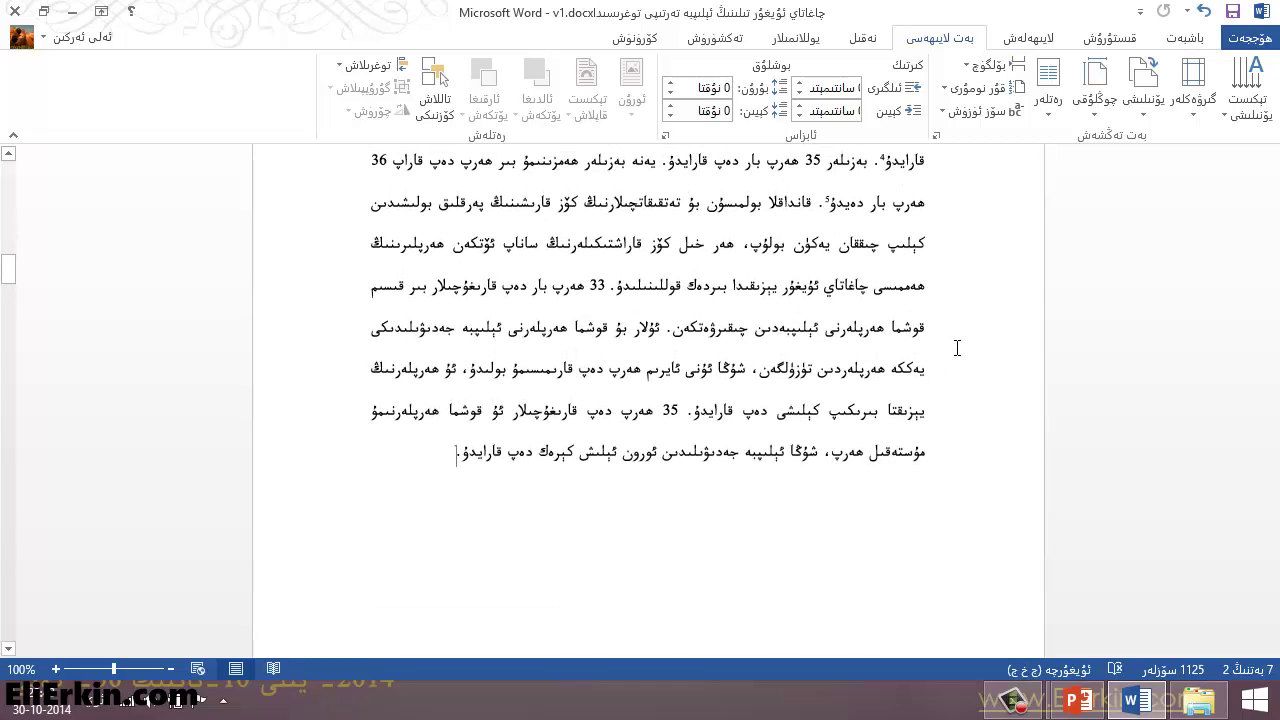
scroll(856, 375, "down", 1)
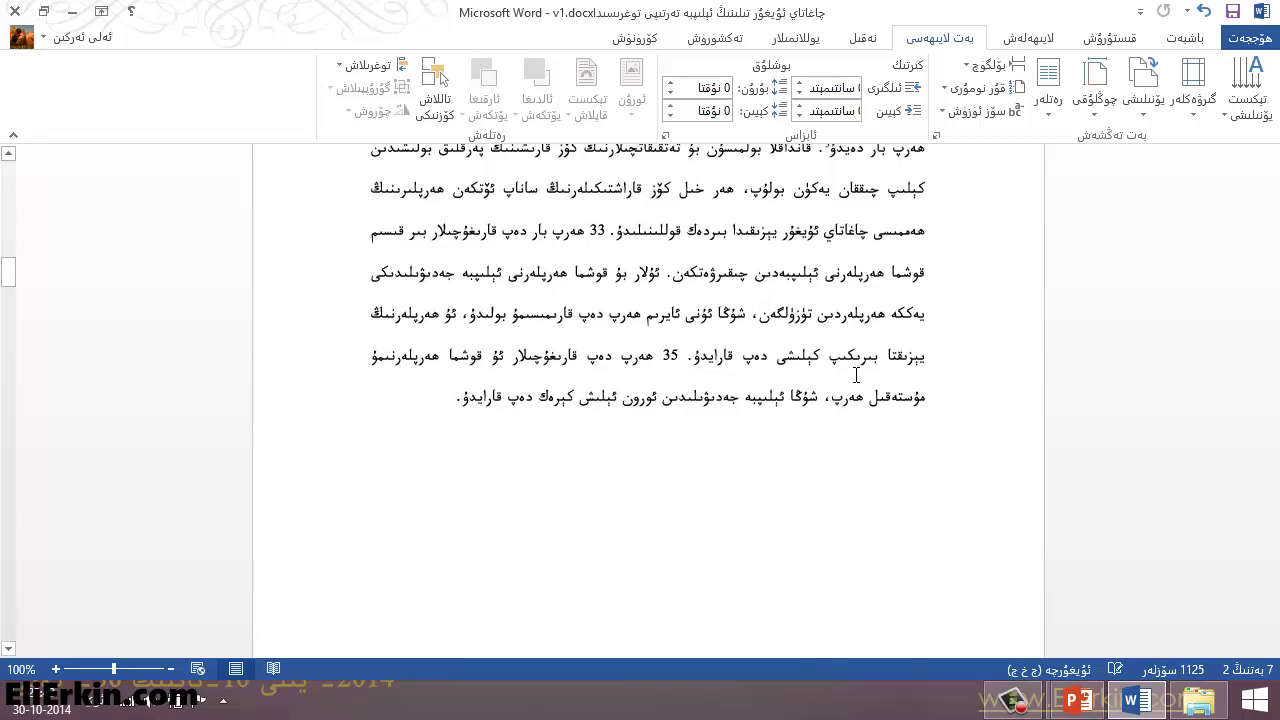
scroll(856, 375, "down", 3)
scroll(911, 336, "up", 6)
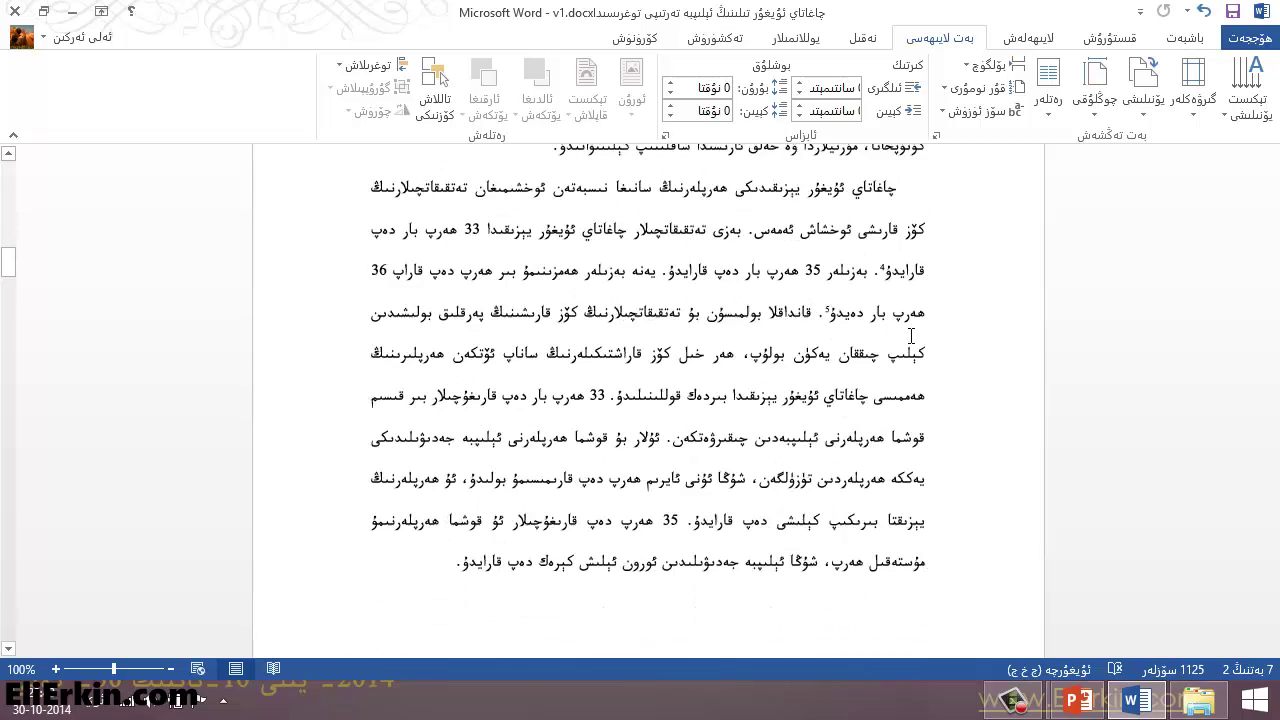
scroll(911, 336, "down", 3)
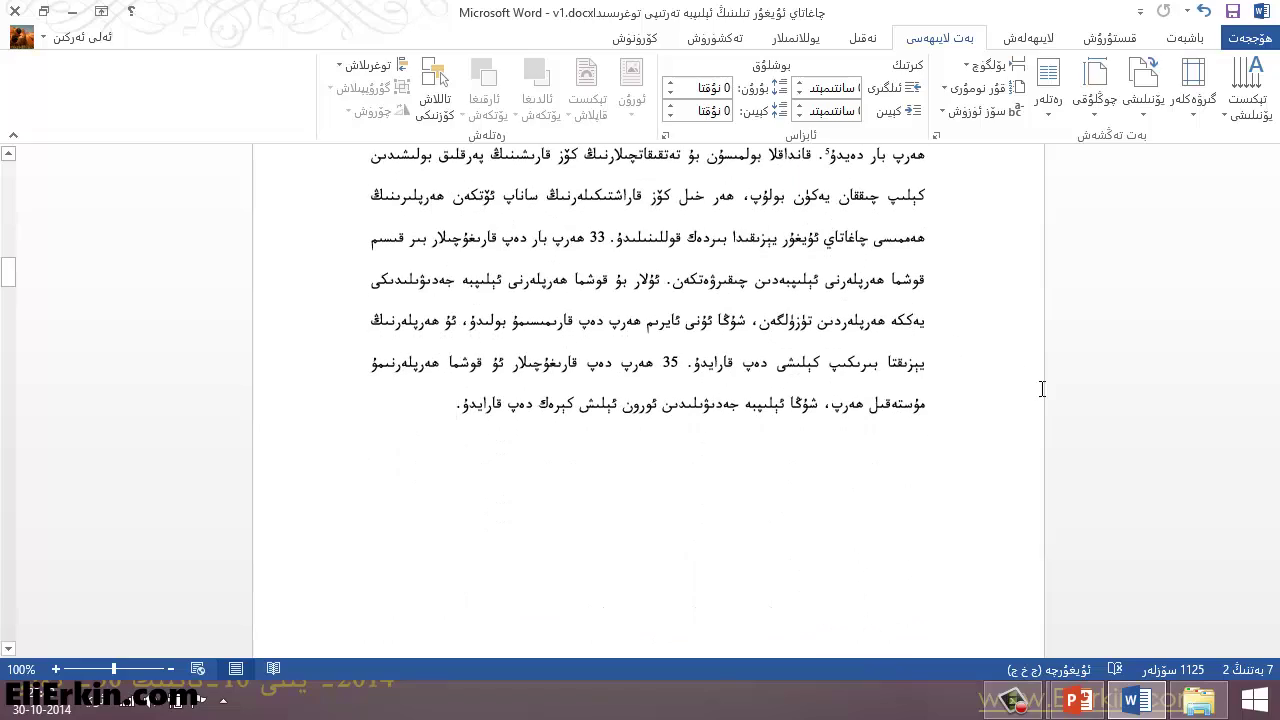